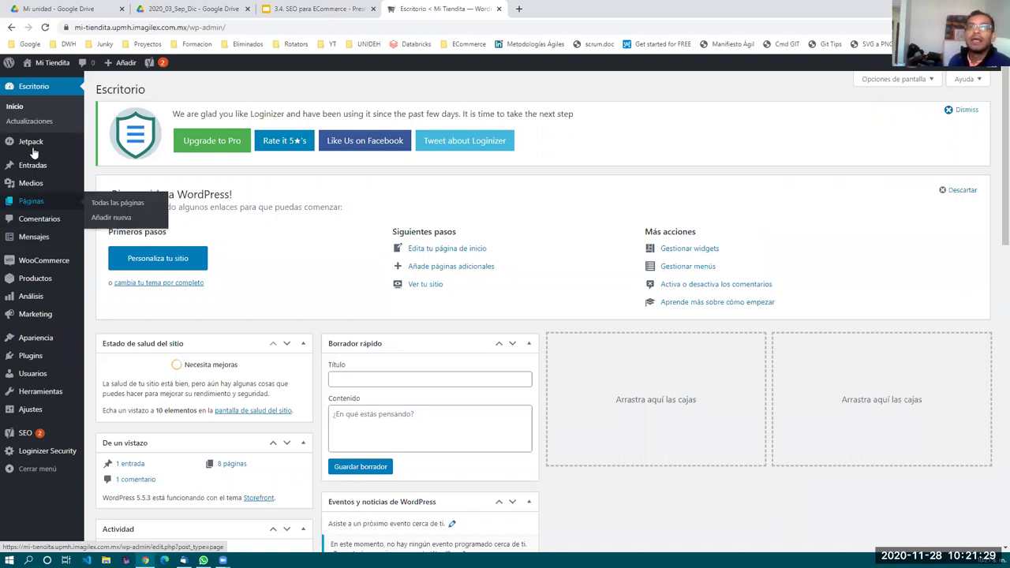
Open the list of installed plugins and look through it down to Yoast SEO
mouse_move(36, 357)
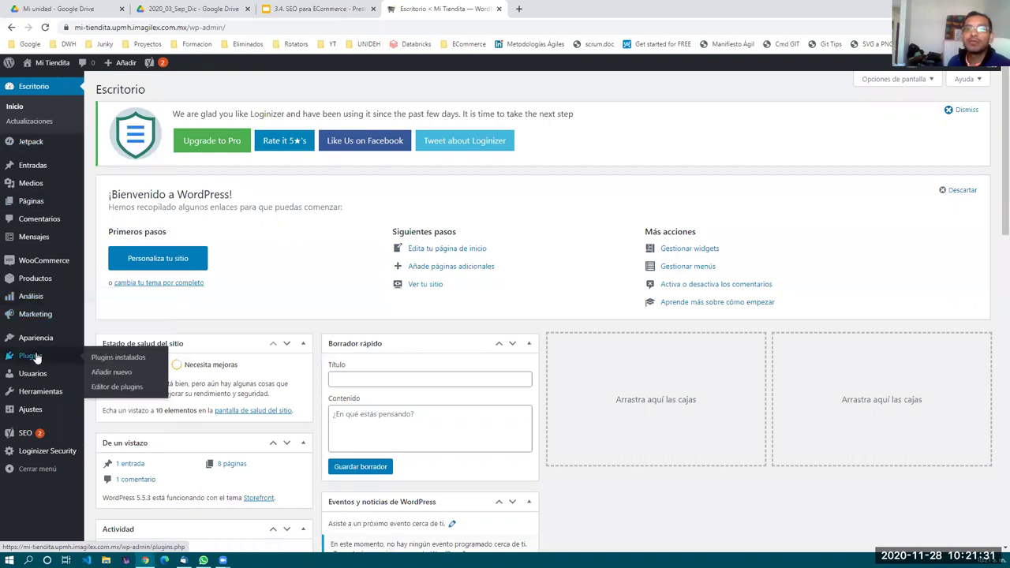
left_click(129, 362)
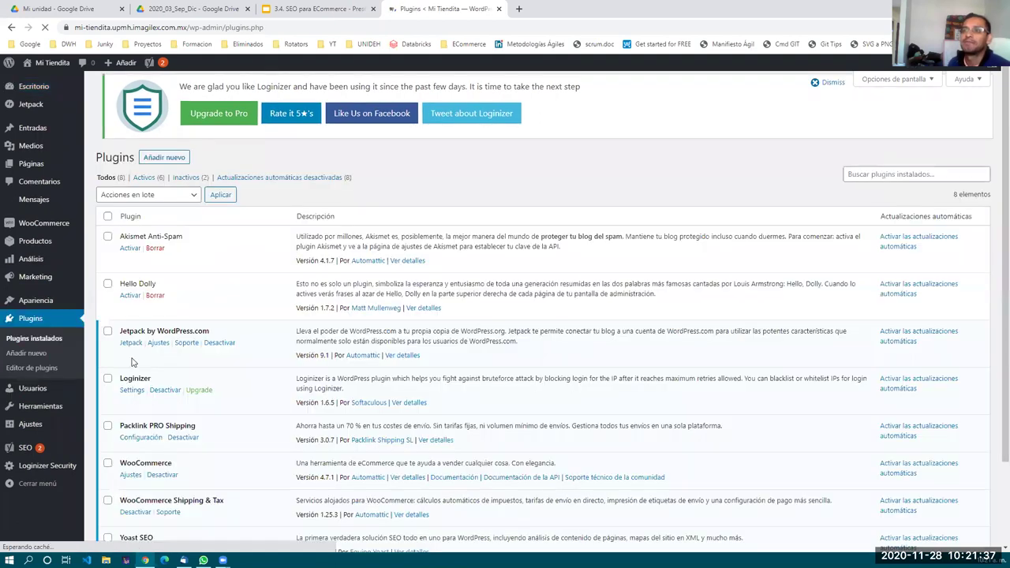
scroll(241, 360, "down", 2)
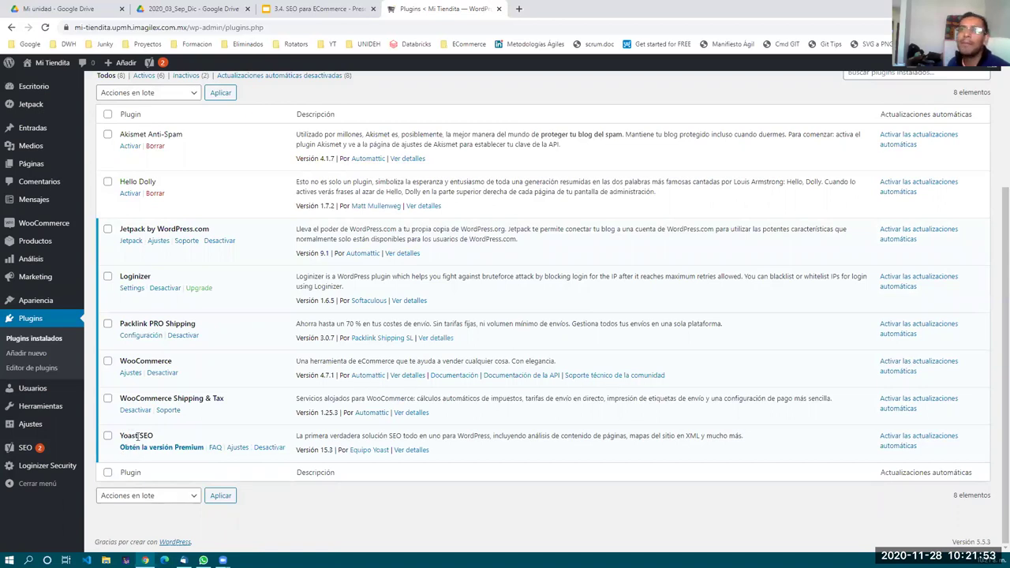
scroll(137, 439, "up", 3)
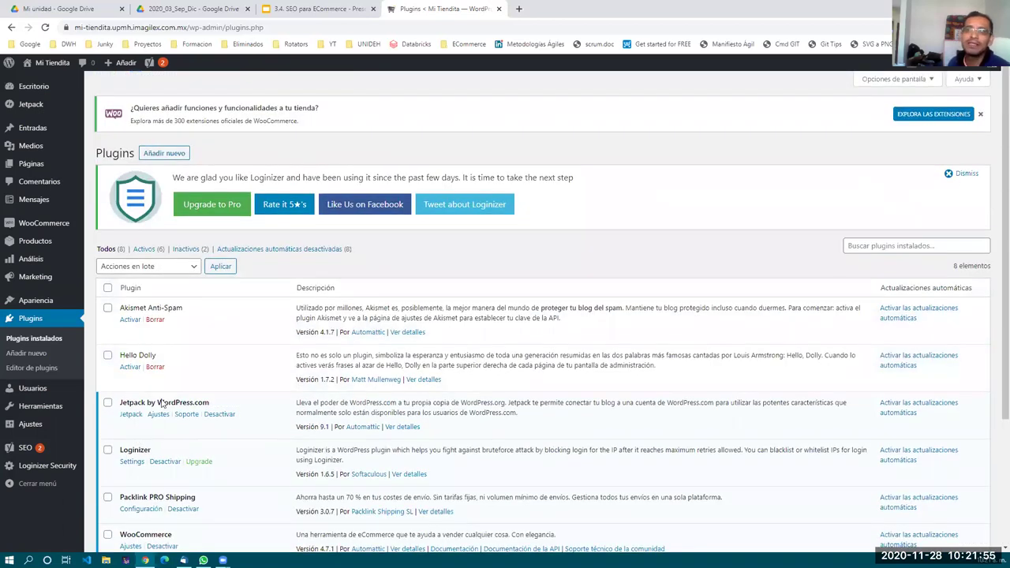
scroll(181, 463, "down", 3)
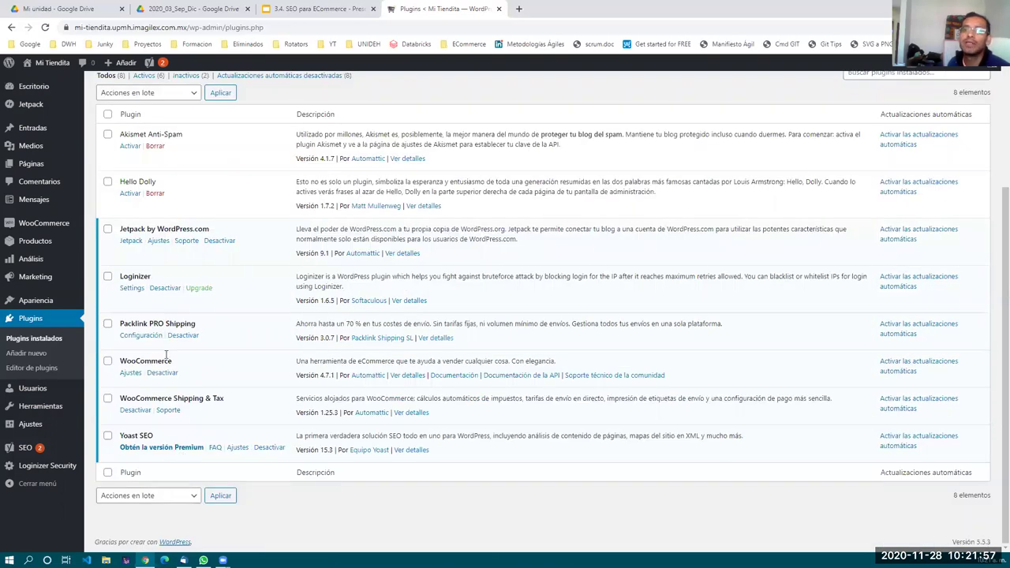
scroll(141, 363, "up", 3)
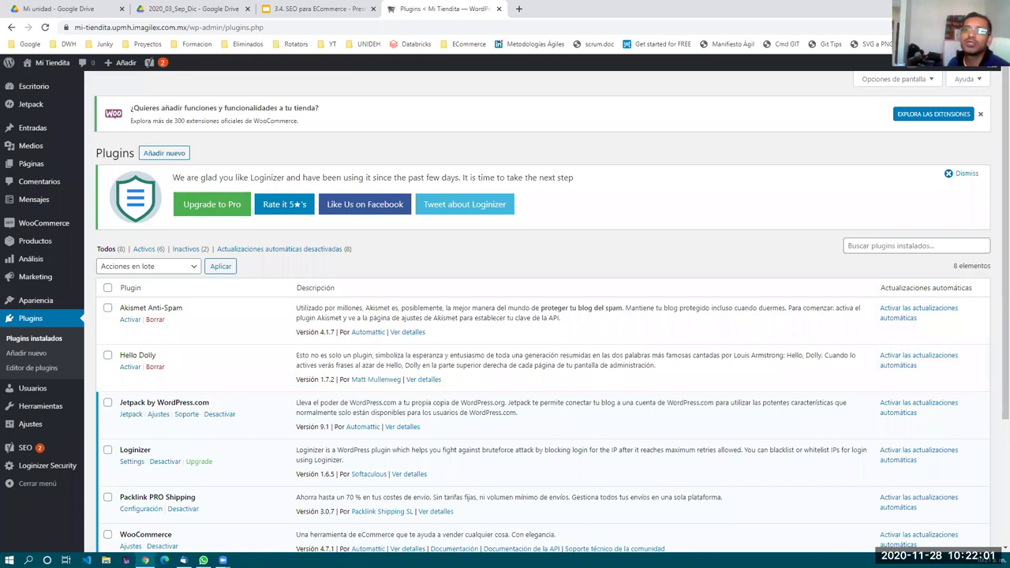
Search the new plugin directory for "SEO" and look over the first matching plugins
left_click(38, 359)
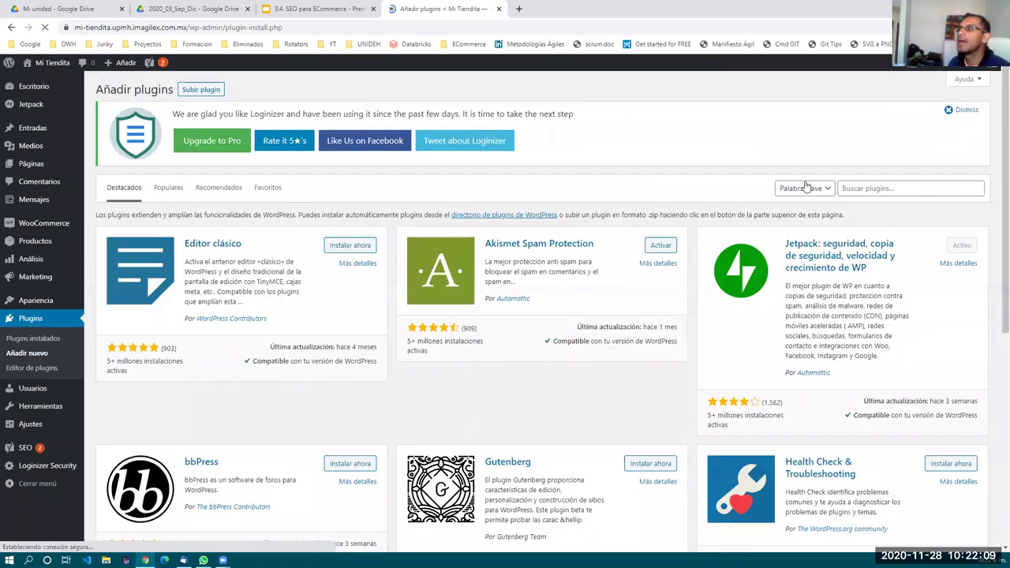
left_click(862, 188)
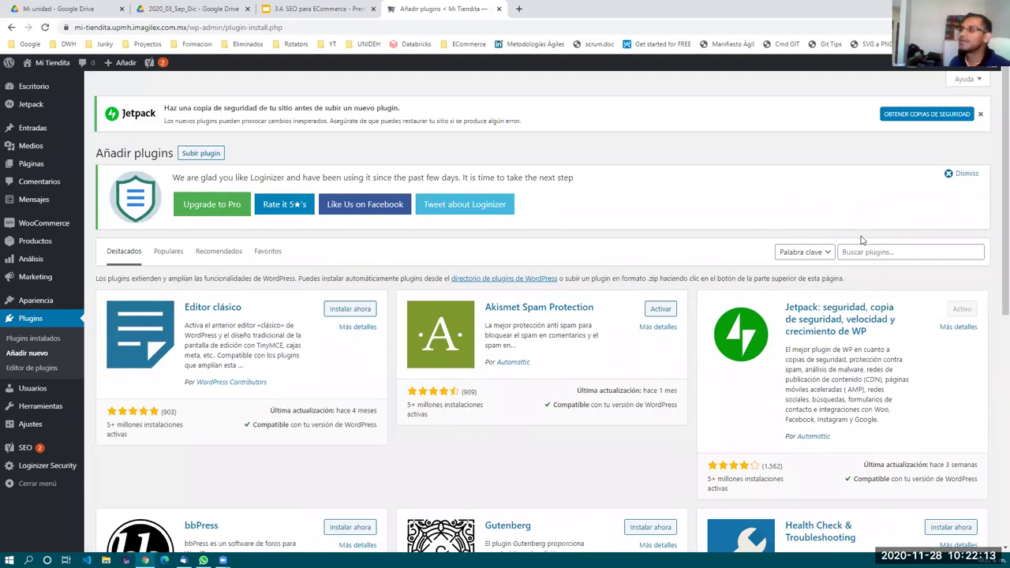
left_click(865, 251)
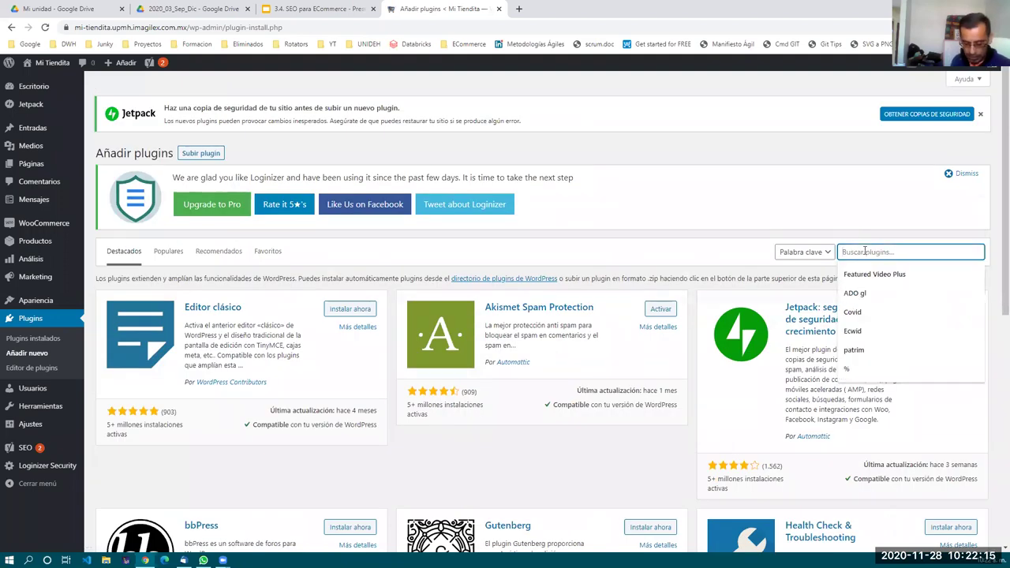
type("SEO")
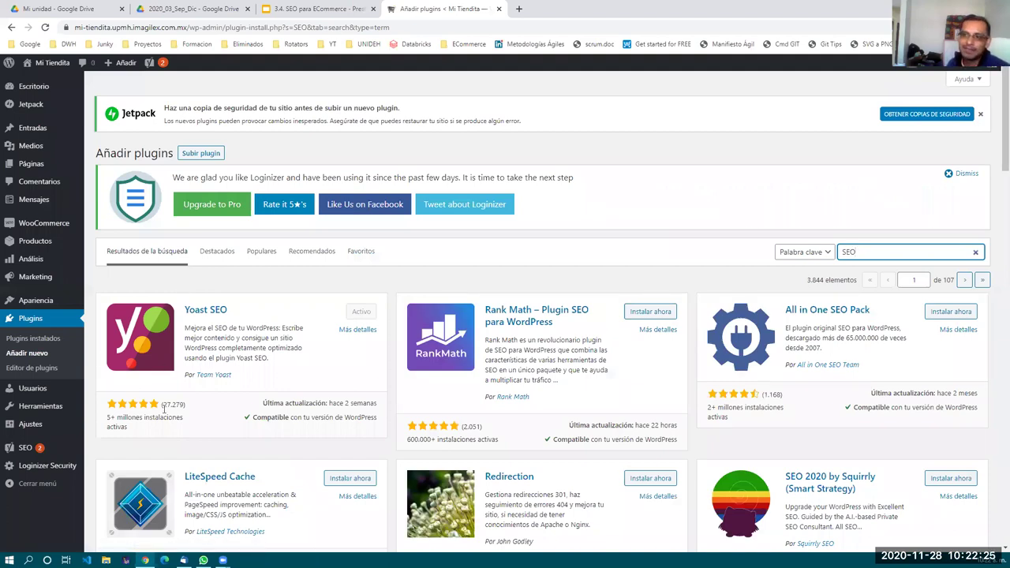
scroll(163, 410, "down", 1)
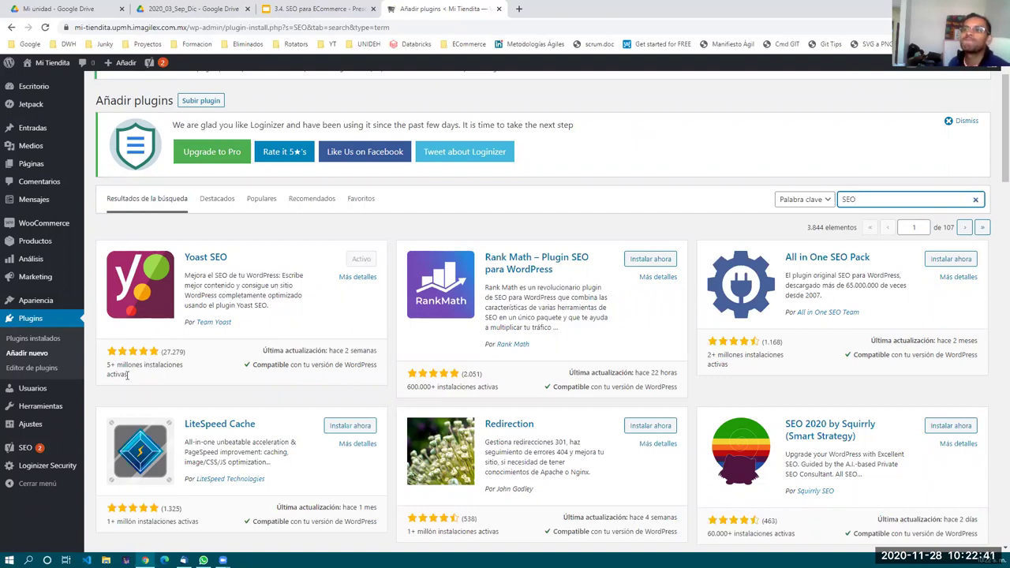
scroll(241, 298, "up", 1)
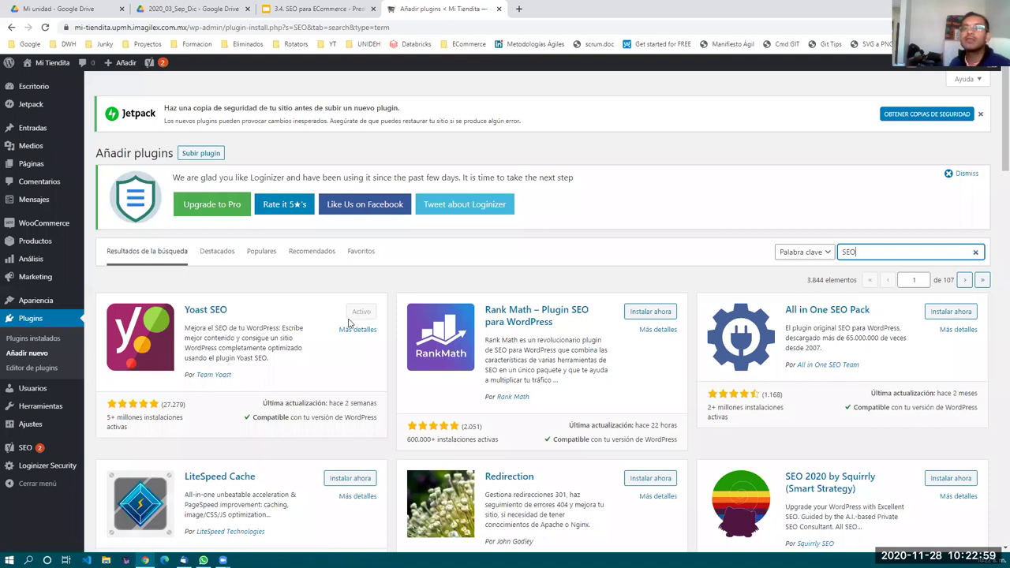
Open the product "Servicio de Instalación de WordPress para Comercio Electrónico" for editing from the list of all products
mouse_move(36, 245)
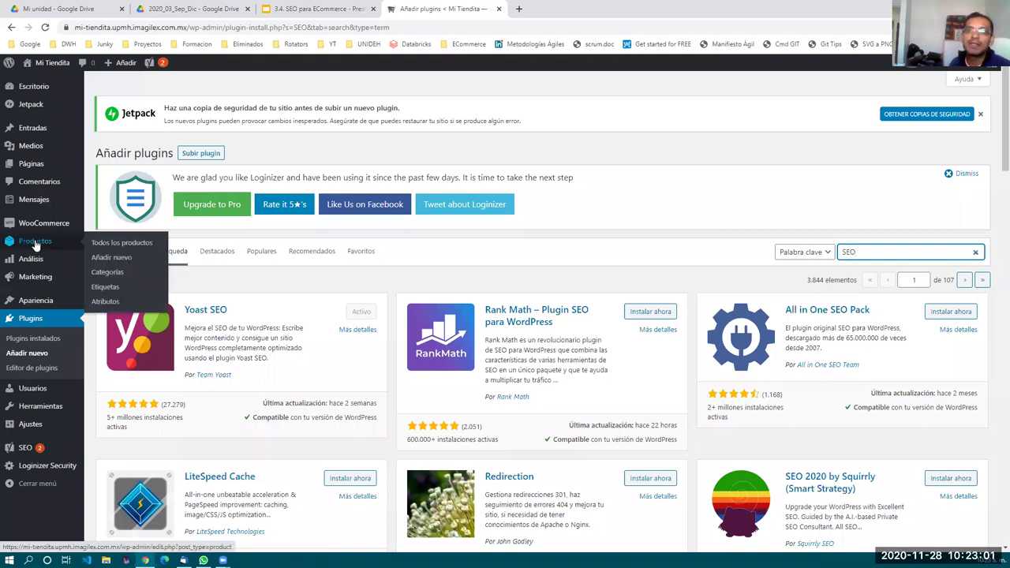
left_click(109, 248)
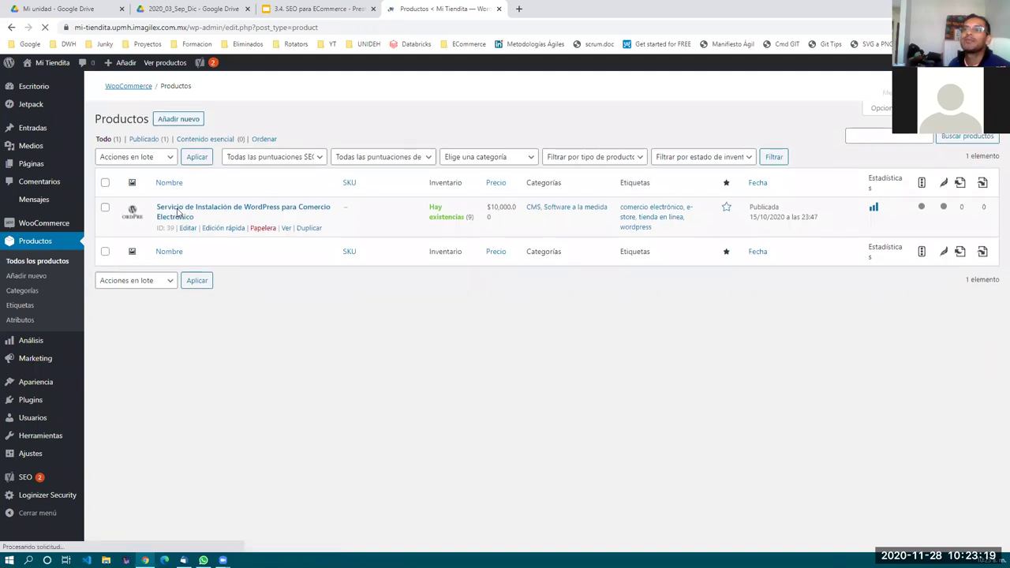
left_click(185, 296)
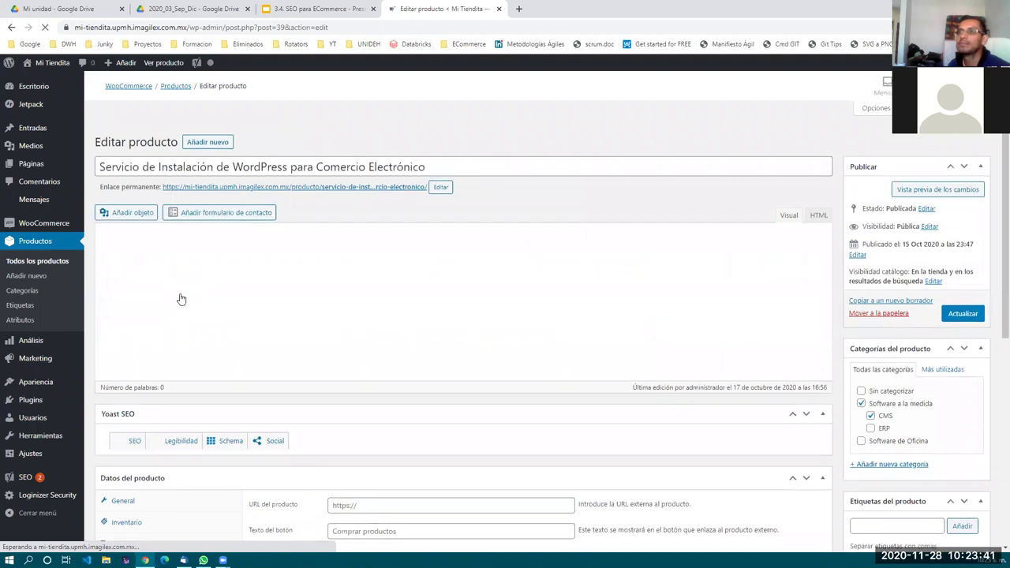
Examine the product's long description and its Yoast SEO section, including the Google preview and SEO title
scroll(181, 299, "down", 1)
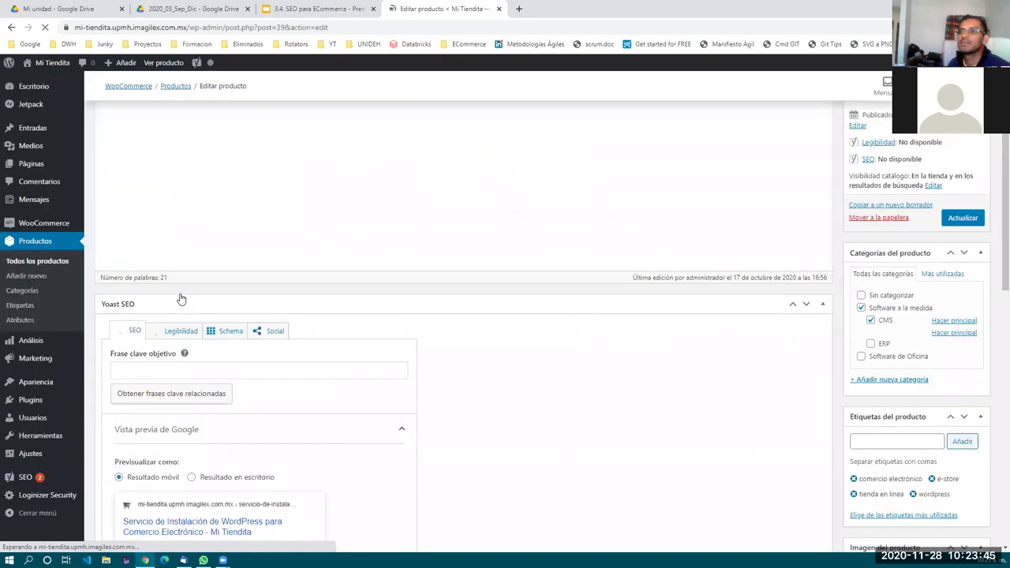
scroll(181, 299, "down", 1)
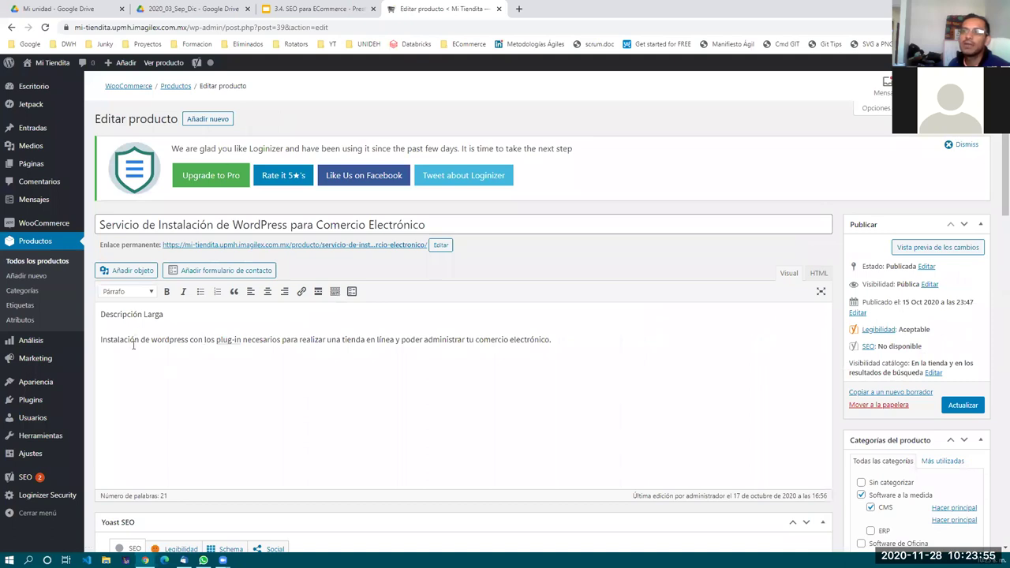
left_click_drag(134, 345, 526, 349)
left_click(489, 356)
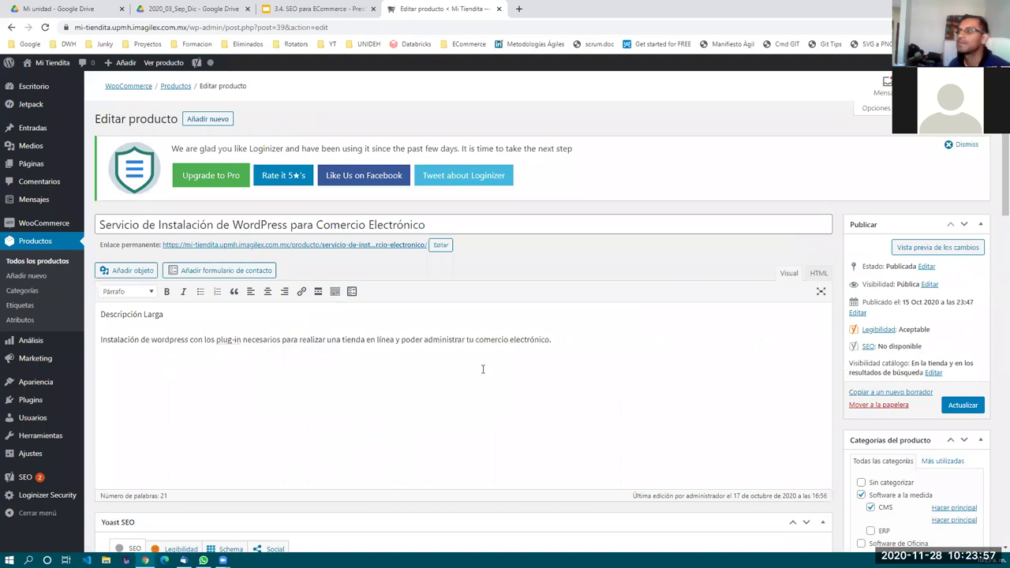
scroll(483, 371, "down", 3)
scroll(483, 374, "down", 2)
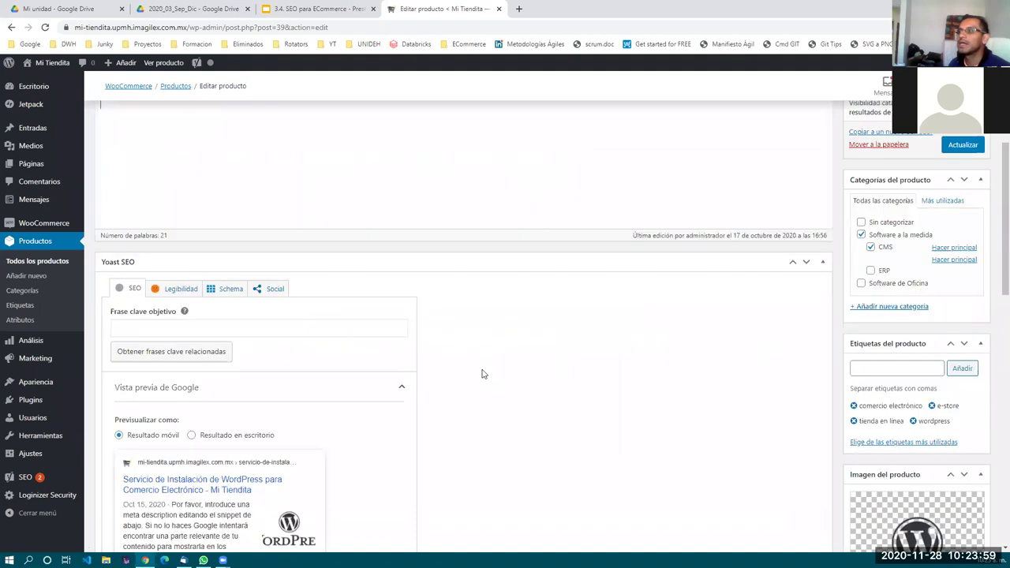
scroll(454, 348, "up", 3)
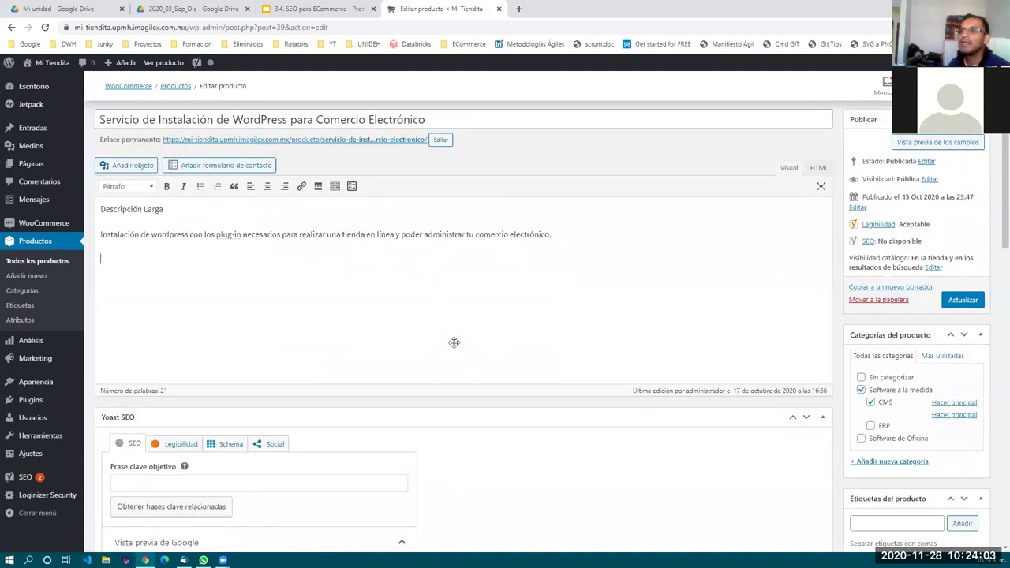
scroll(454, 342, "down", 1)
scroll(553, 315, "up", 2)
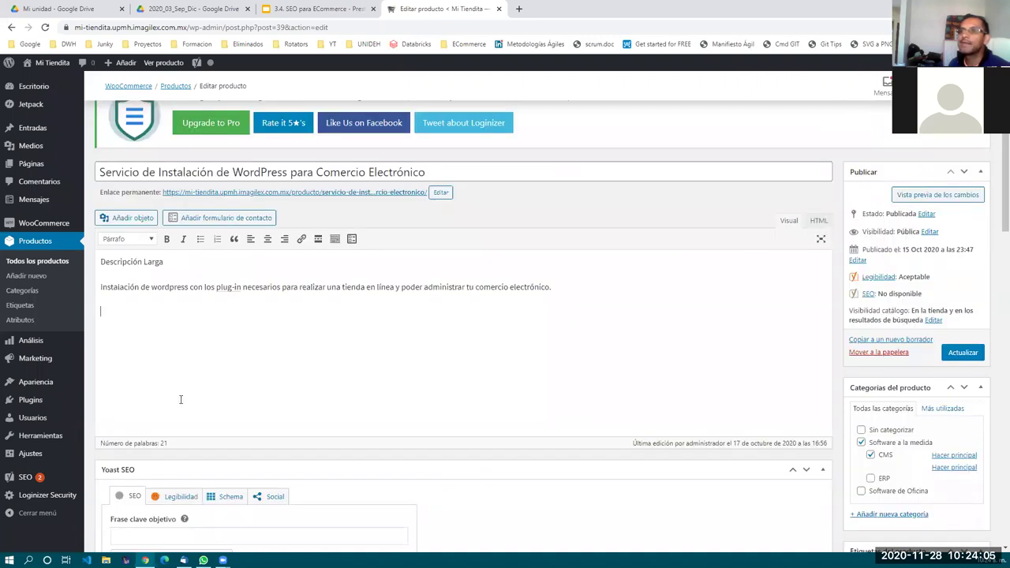
scroll(181, 399, "down", 3)
scroll(180, 403, "down", 1)
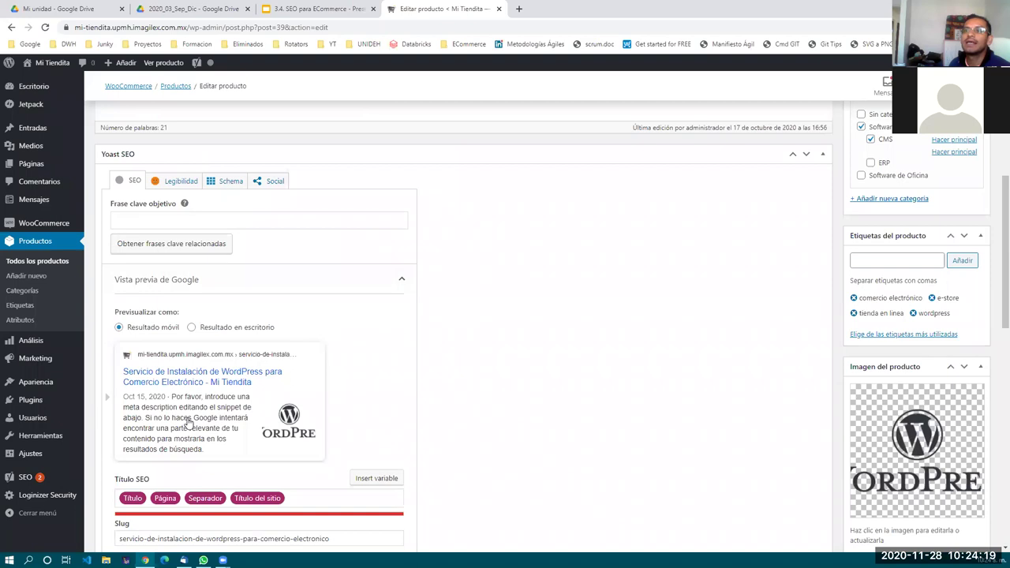
scroll(189, 424, "down", 1)
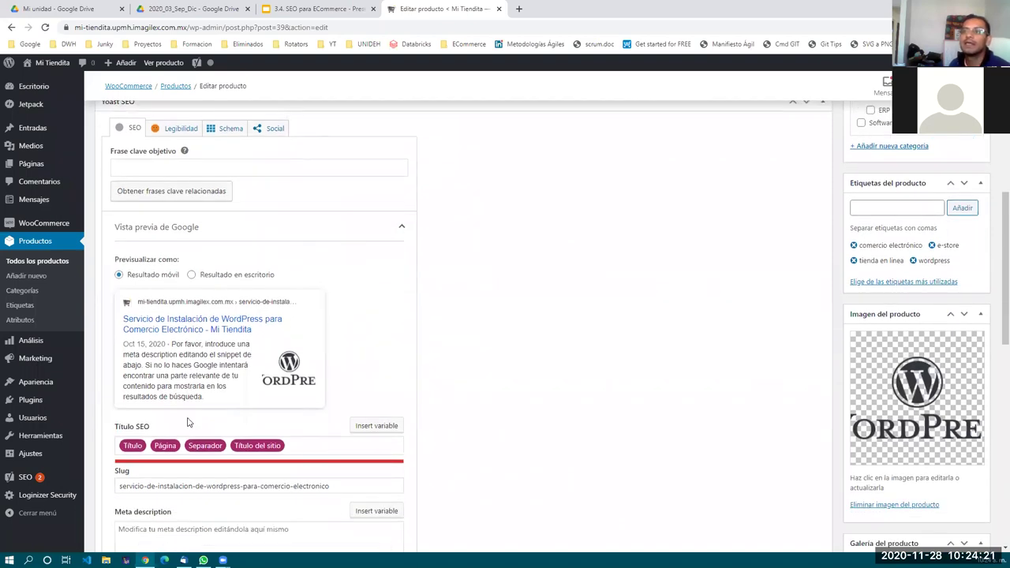
scroll(191, 410, "down", 1)
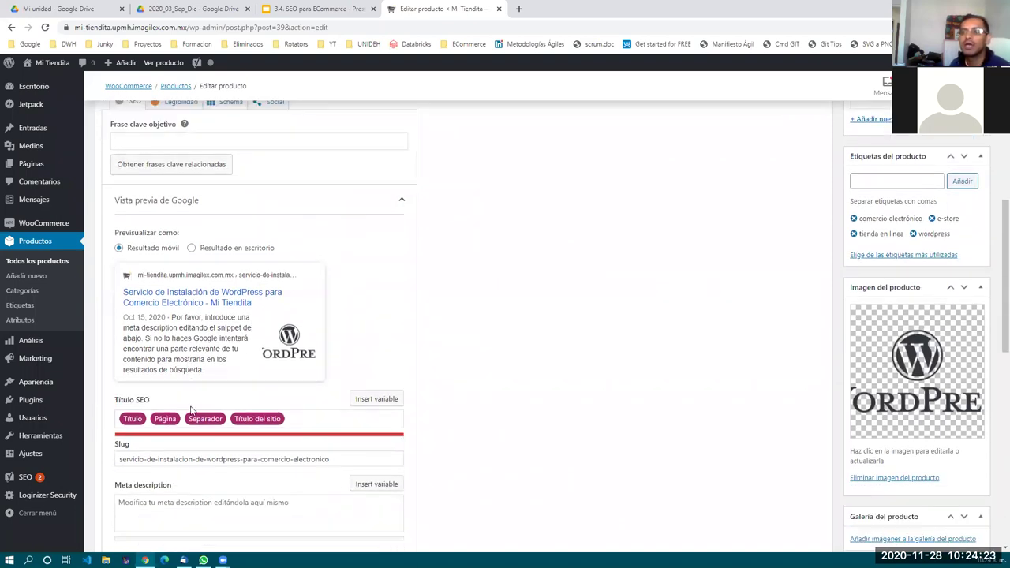
Switch the product's Yoast SEO Google preview to the desktop result (Resultado en escritorio)
scroll(189, 407, "up", 3)
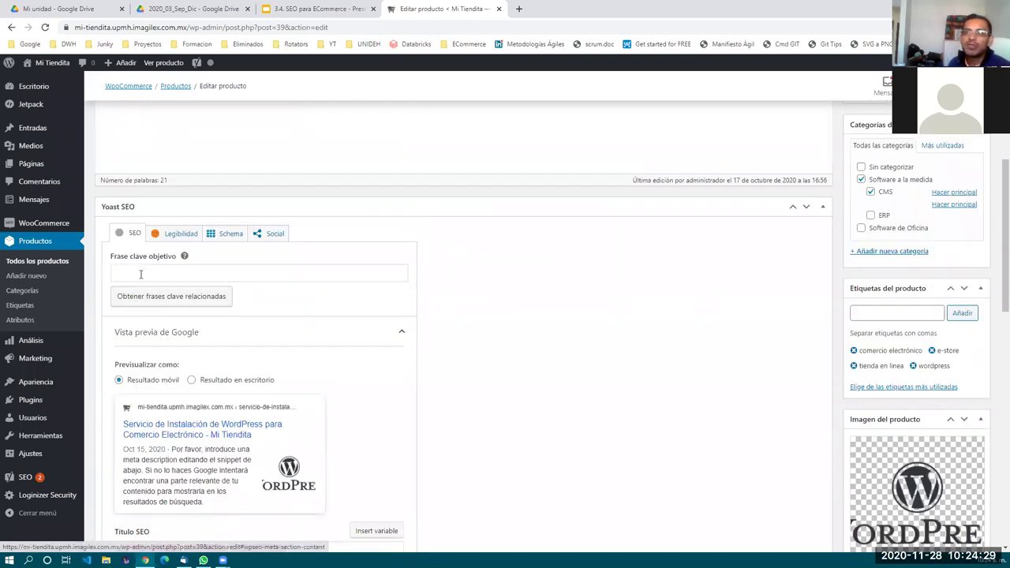
left_click(141, 273)
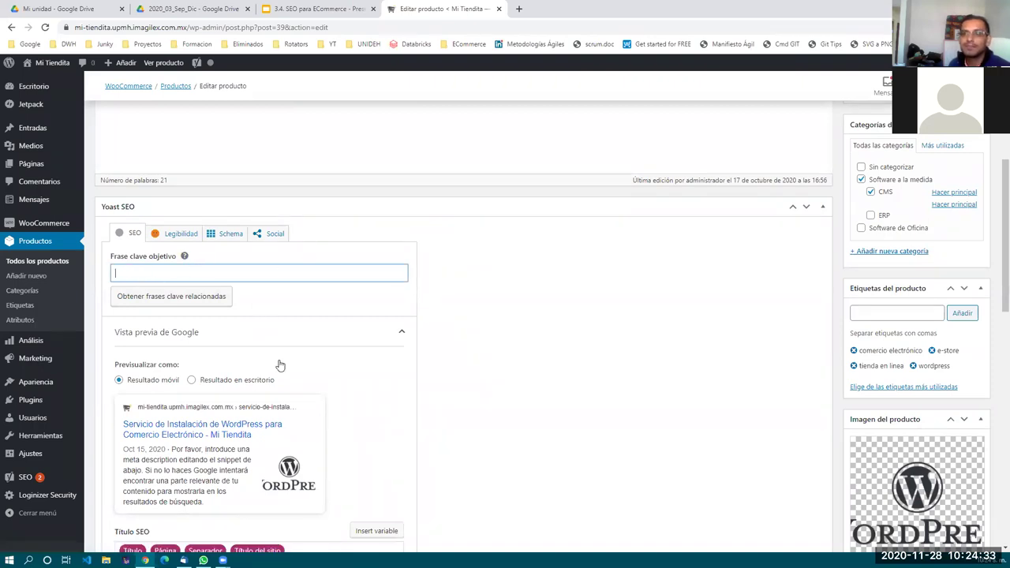
scroll(279, 365, "down", 2)
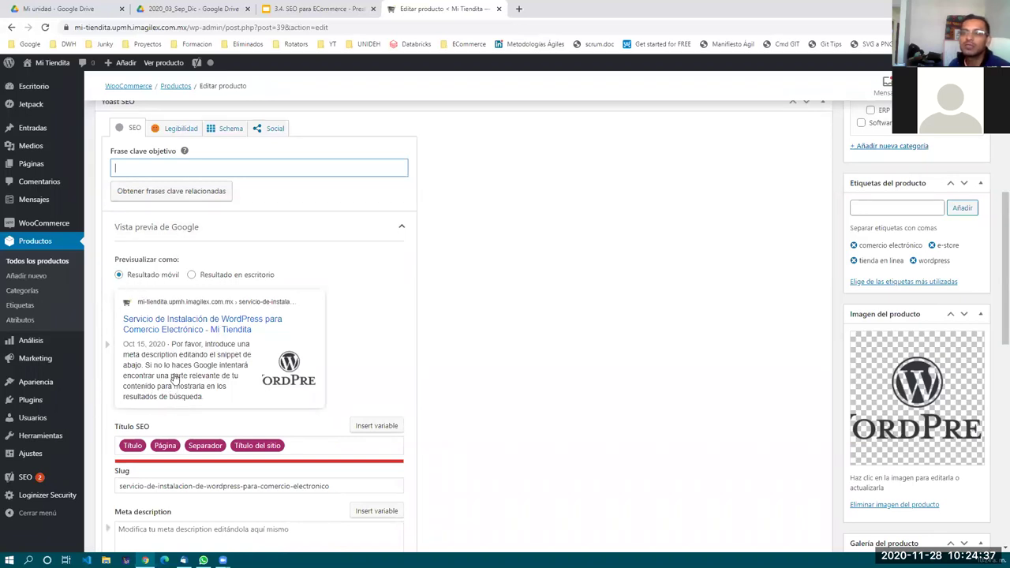
left_click(203, 280)
left_click(203, 276)
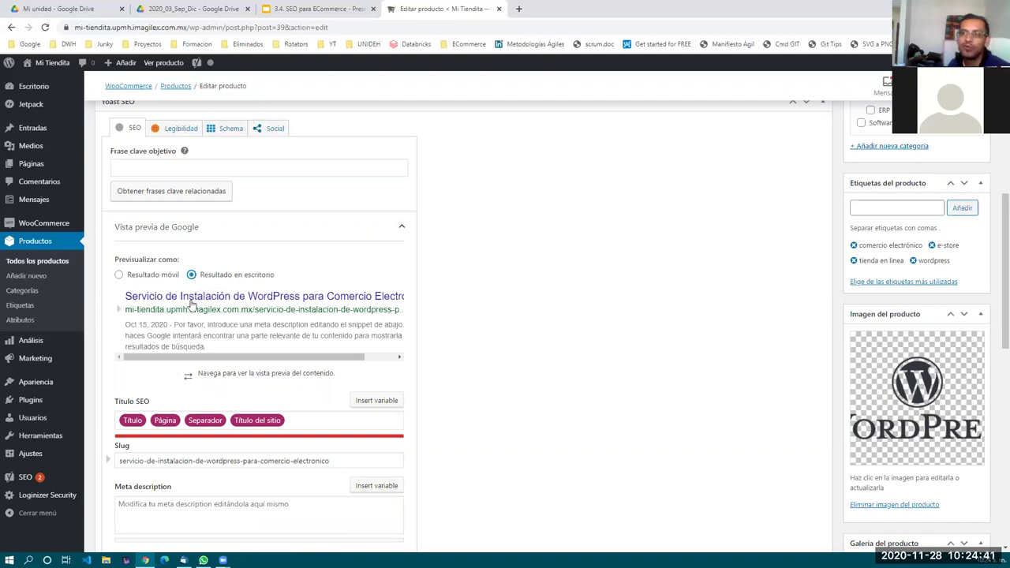
mouse_move(187, 359)
left_mouse_down()
mouse_move(267, 361)
mouse_move(180, 362)
left_mouse_up()
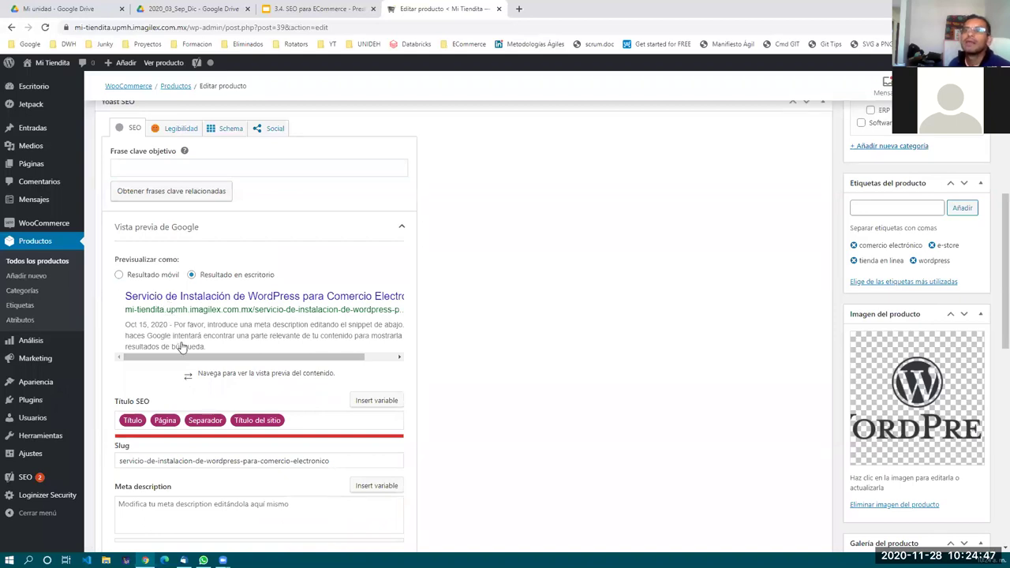
Examine the product's slug in the Yoast SEO section and place the cursor in the meta description field
scroll(177, 335, "down", 2)
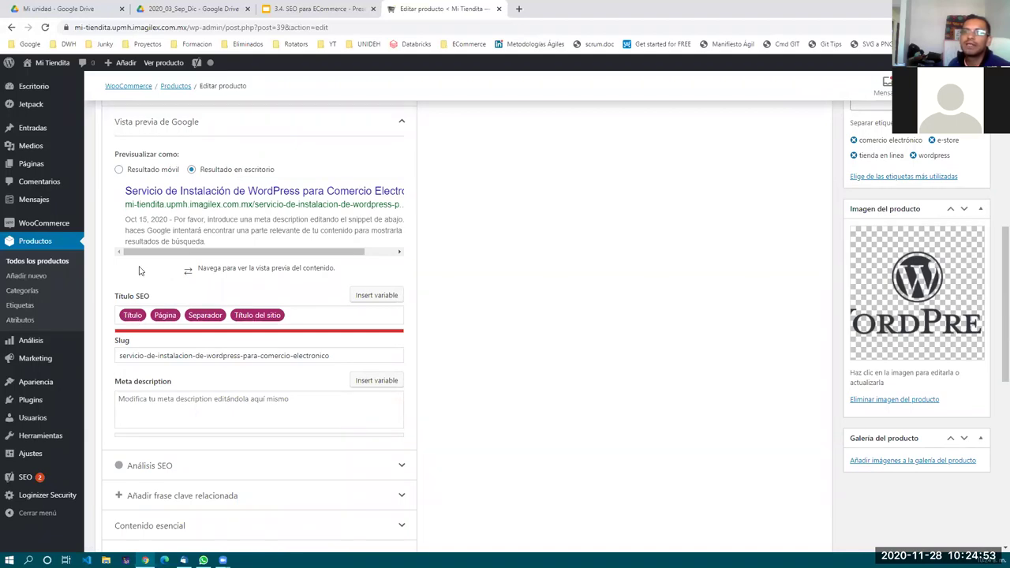
scroll(173, 397, "down", 1)
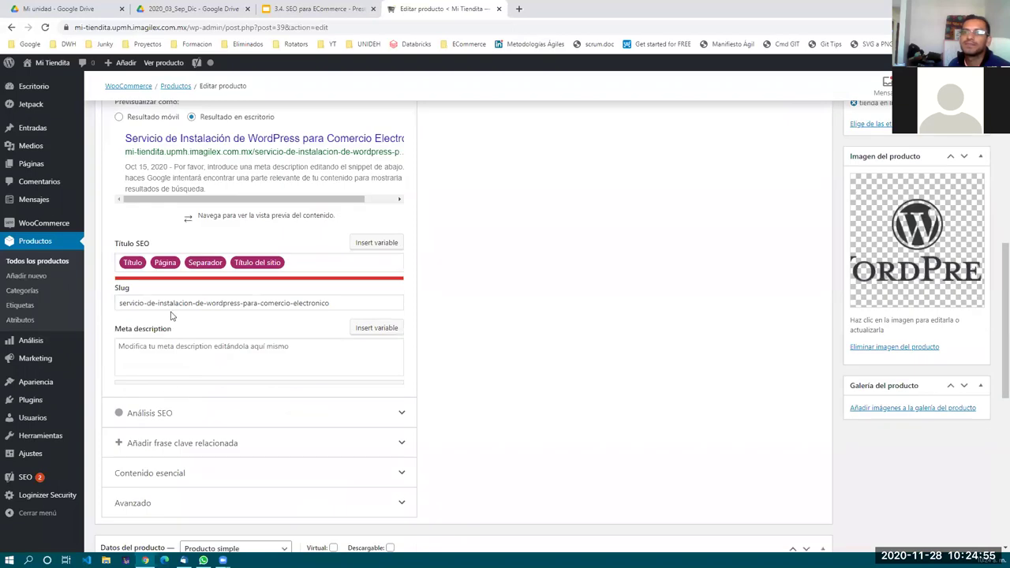
left_click(122, 303)
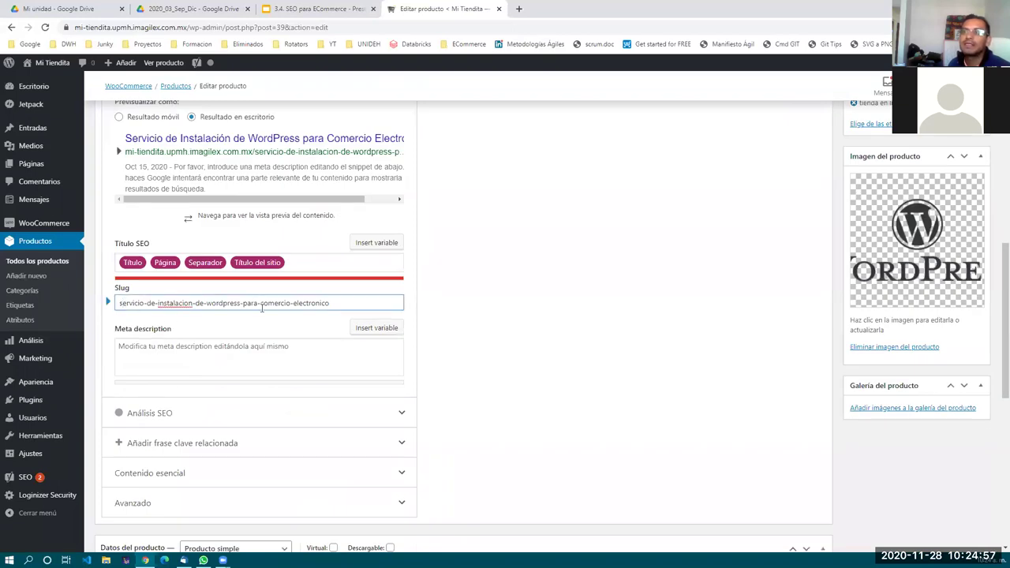
left_click_drag(335, 303, 118, 303)
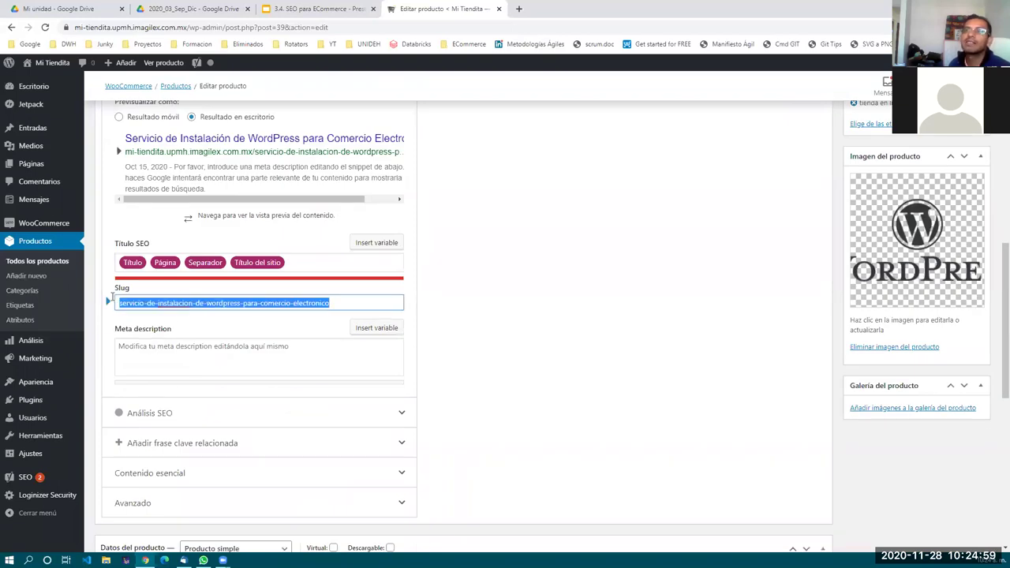
left_click(150, 303)
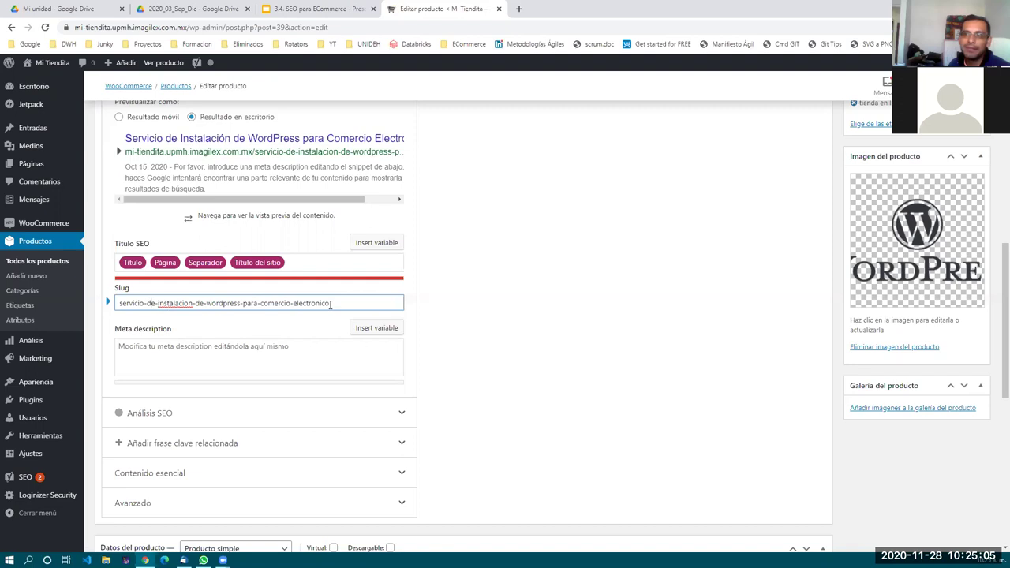
left_click(289, 347)
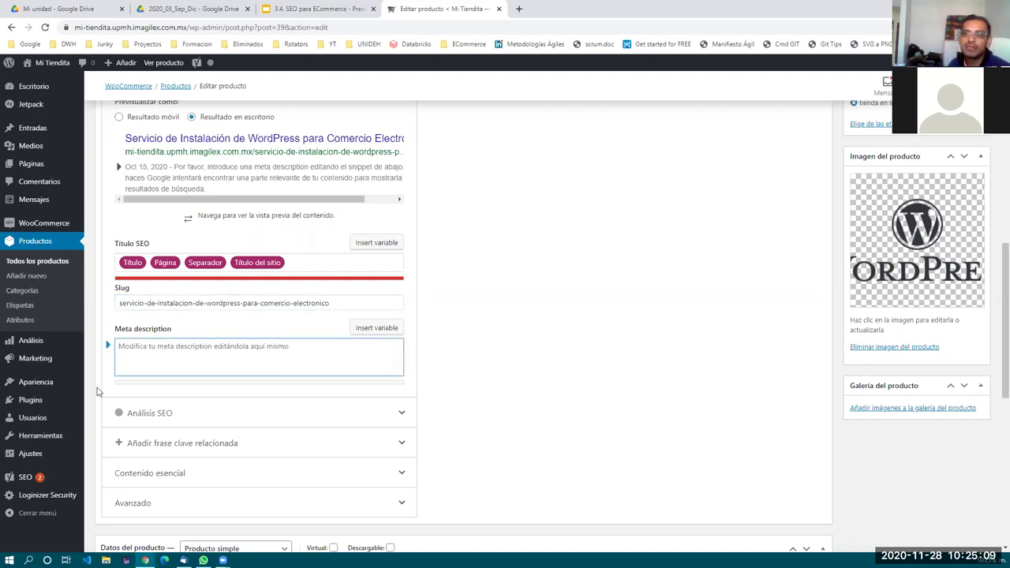
Expand the Análisis SEO section of the product's Yoast SEO box and examine the listed problems and improvements against the long description
left_click(143, 386)
left_click(170, 368)
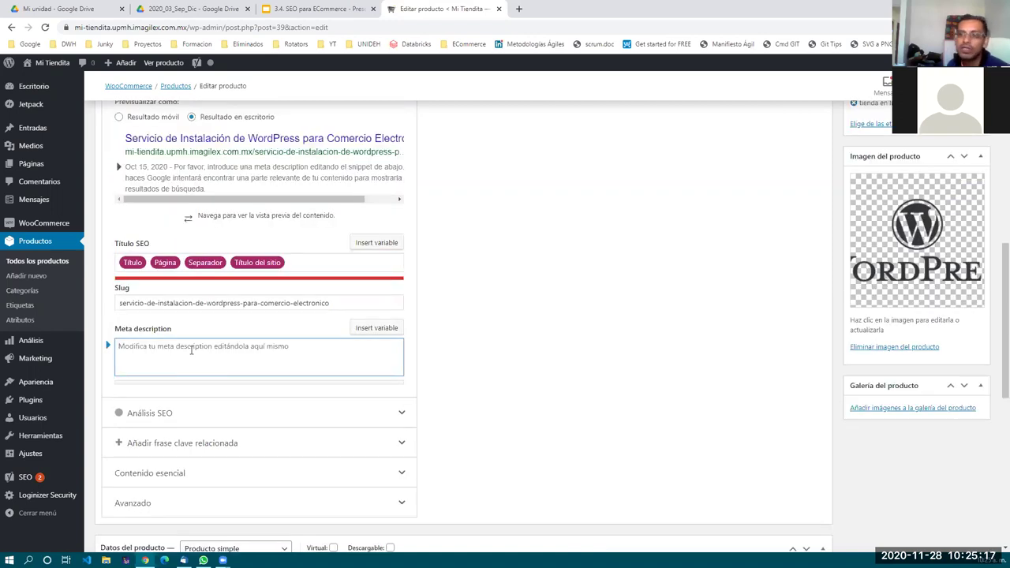
left_click(202, 423)
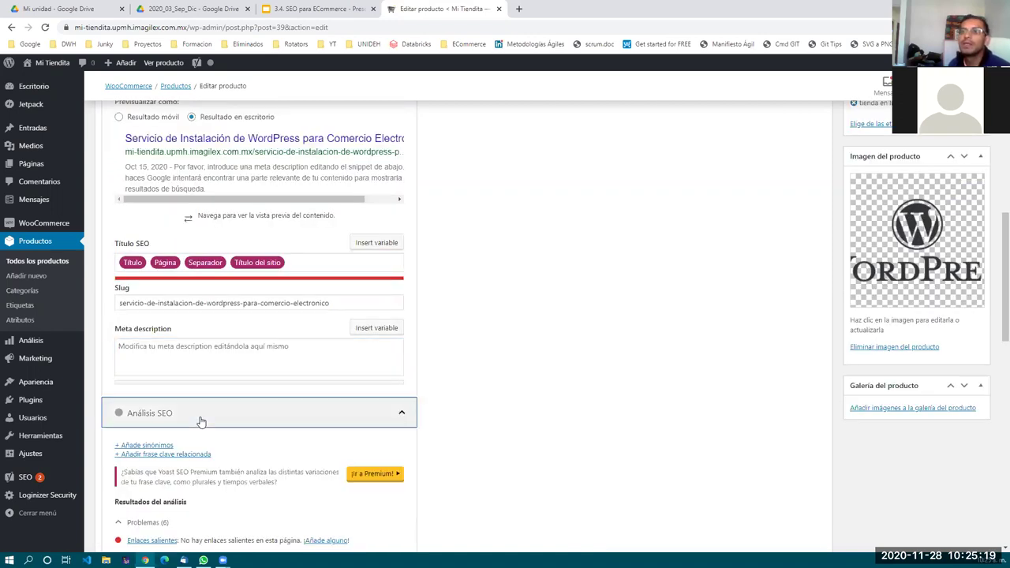
scroll(200, 421, "down", 2)
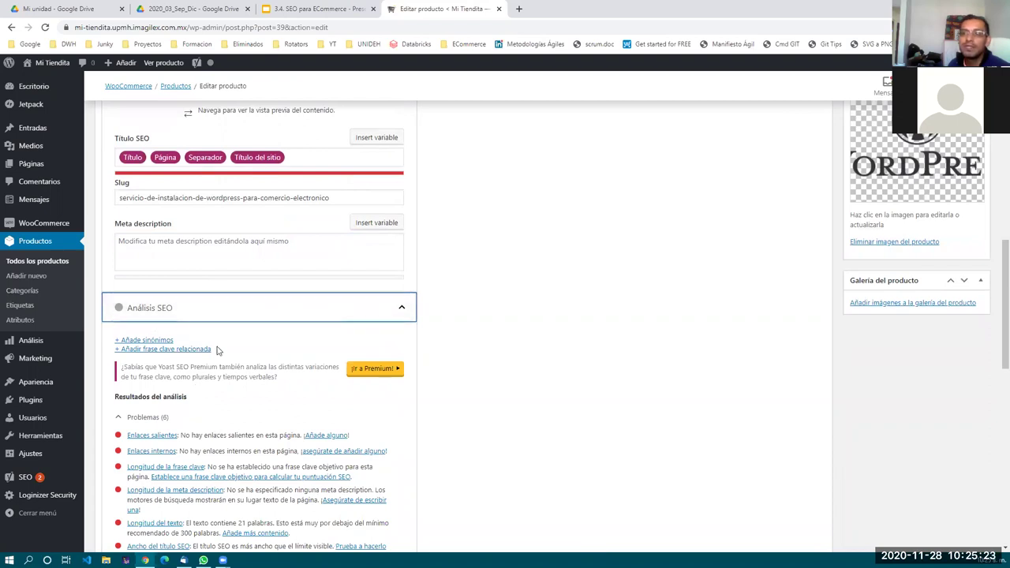
scroll(218, 350, "down", 2)
scroll(236, 320, "up", 7)
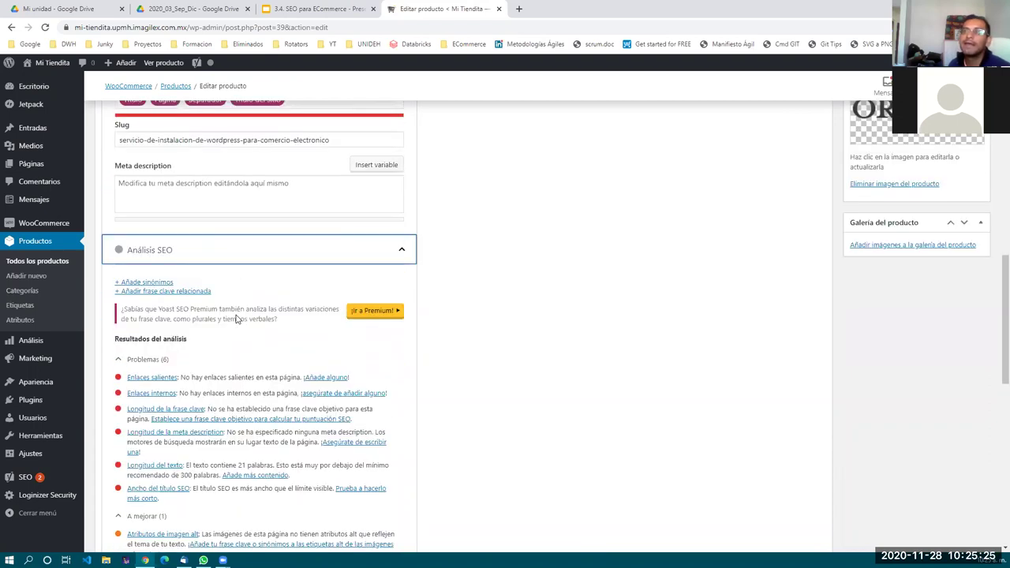
scroll(248, 343, "up", 6)
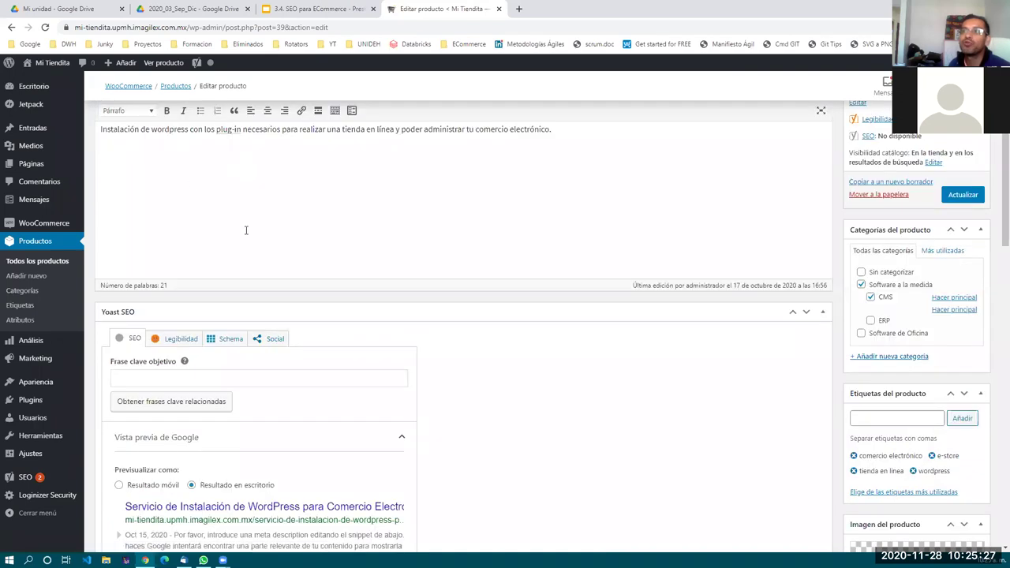
scroll(250, 323, "down", 10)
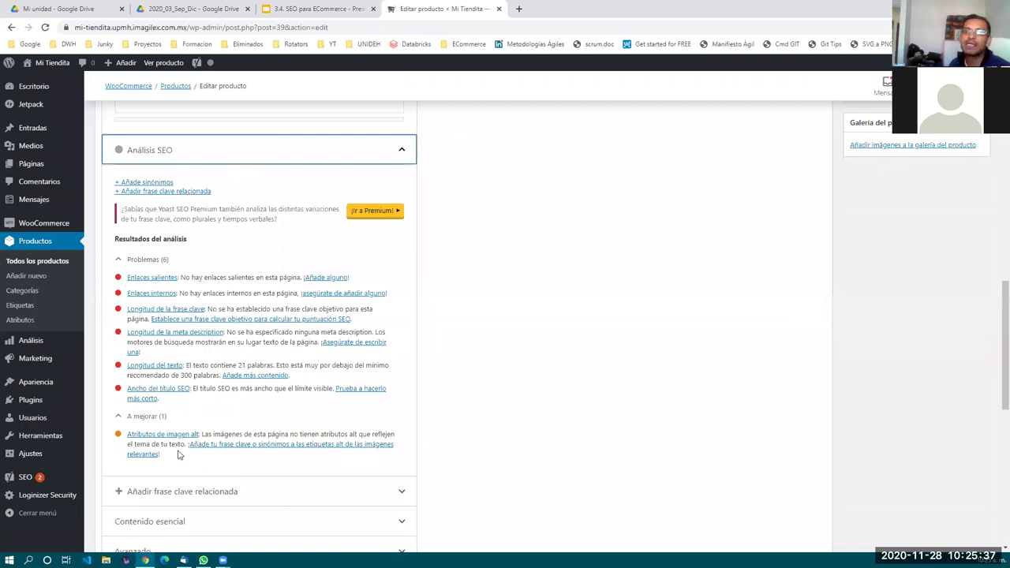
Expand the Contenido esencial and Avanzado sections of the product's Yoast SEO settings and examine their options
scroll(178, 456, "down", 2)
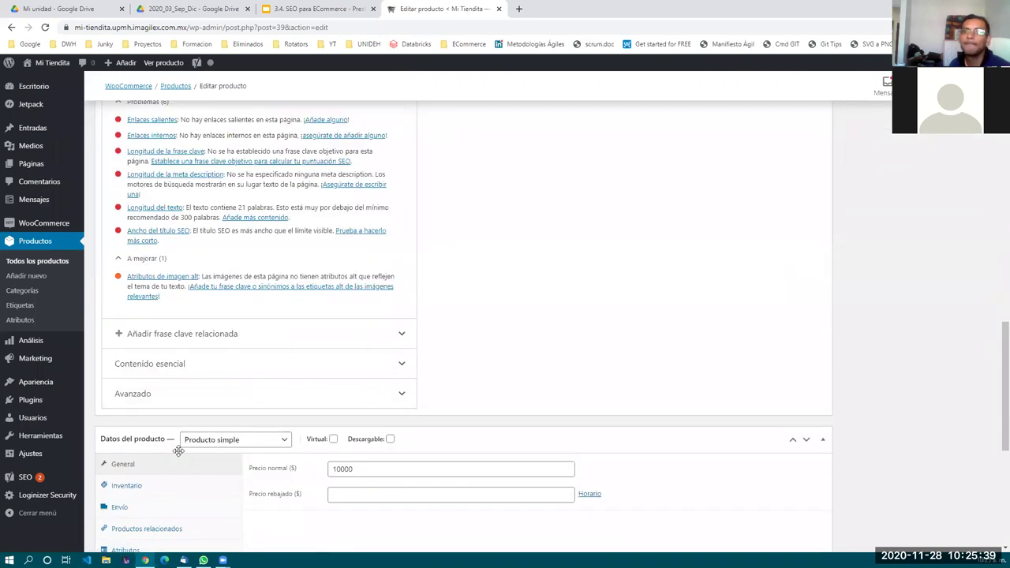
left_click(211, 369)
scroll(225, 371, "down", 2)
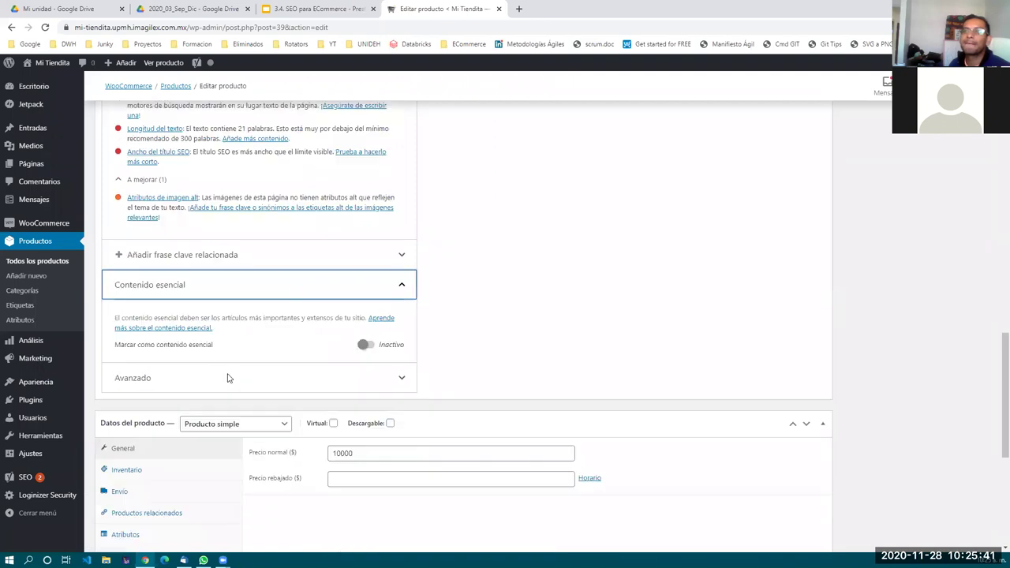
left_click(227, 360)
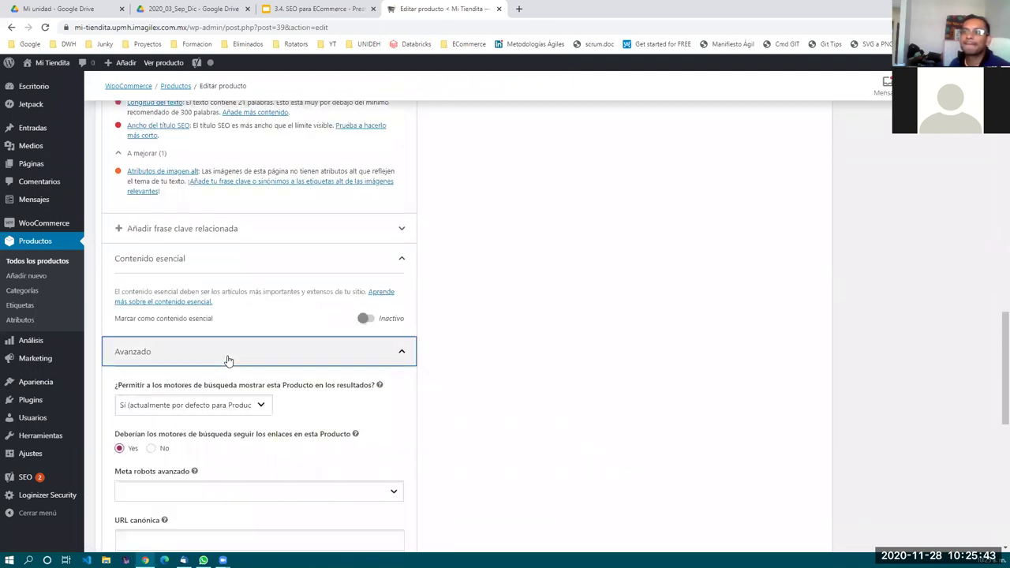
scroll(227, 360, "down", 2)
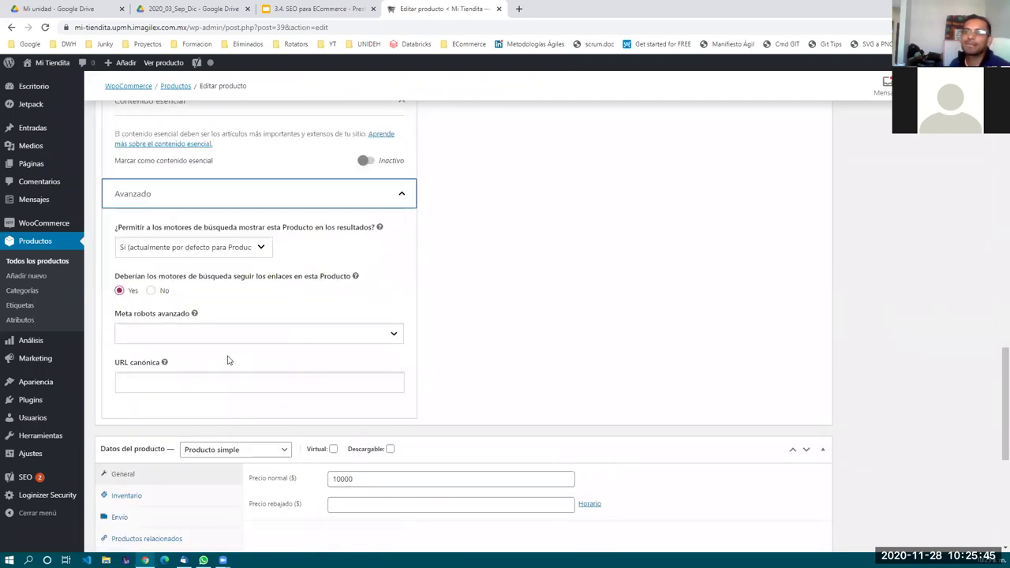
Open the product's readability analysis (Legibilidad) in the Yoast SEO box and examine its problems, improvements and good results
scroll(227, 360, "up", 3)
scroll(228, 360, "up", 10)
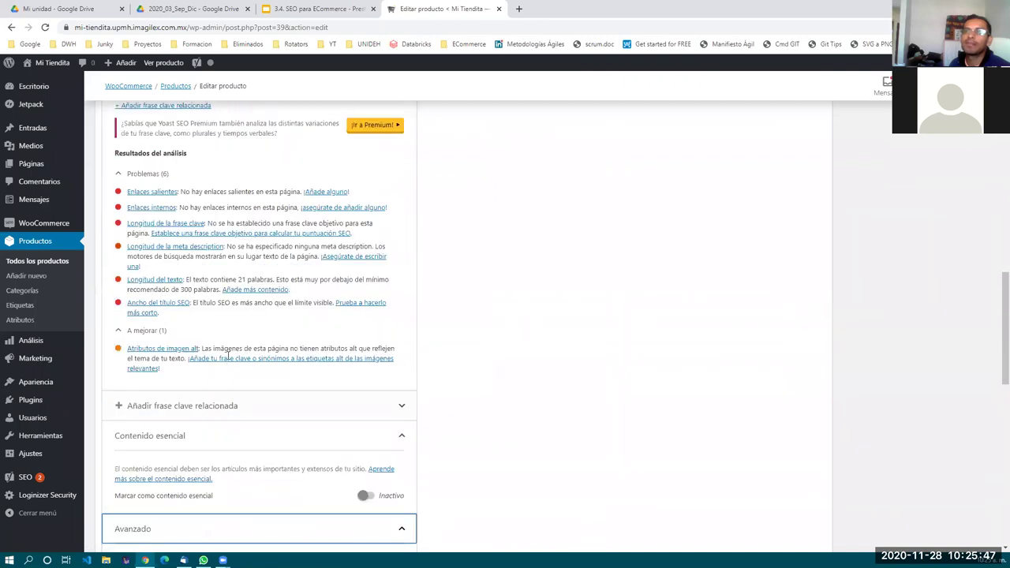
scroll(227, 360, "up", 1)
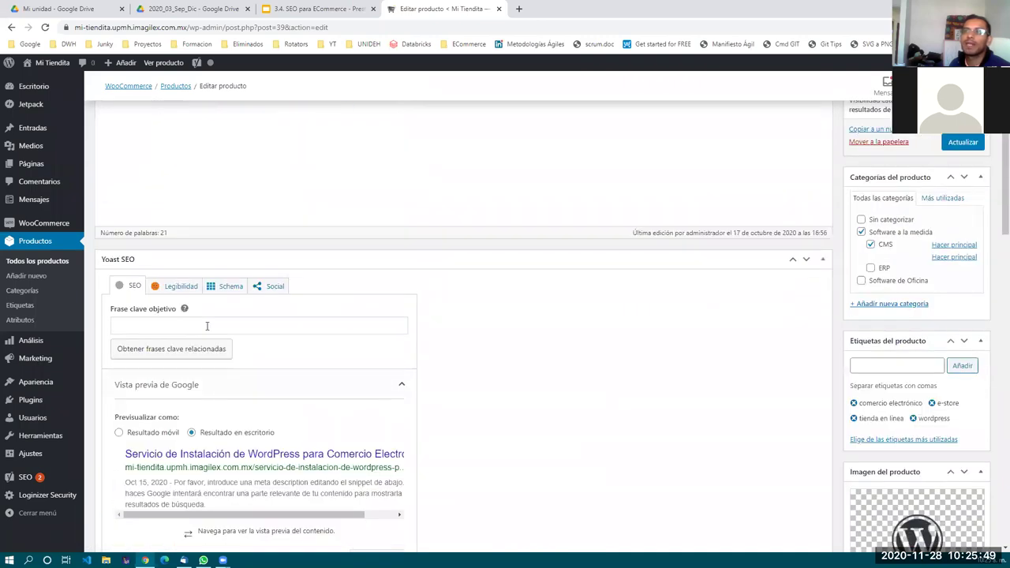
left_click(179, 287)
scroll(276, 353, "down", 1)
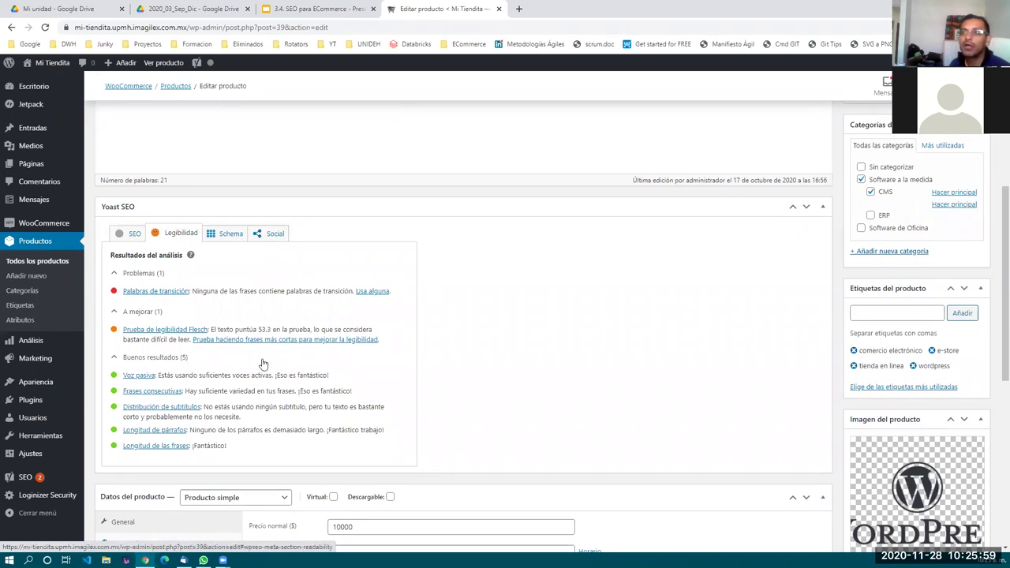
scroll(301, 288, "up", 3)
scroll(254, 393, "down", 3)
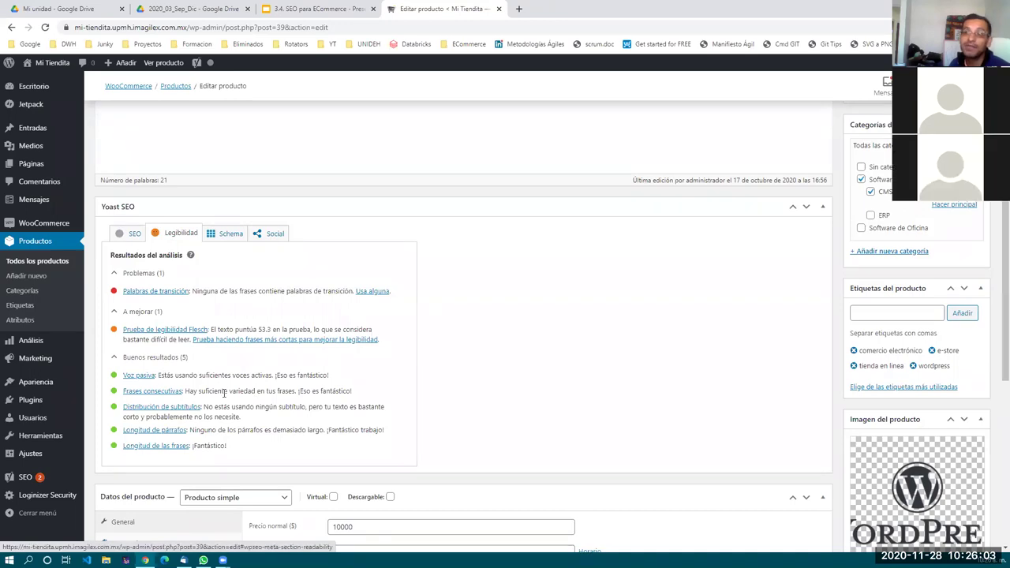
scroll(224, 394, "down", 1)
scroll(226, 397, "up", 2)
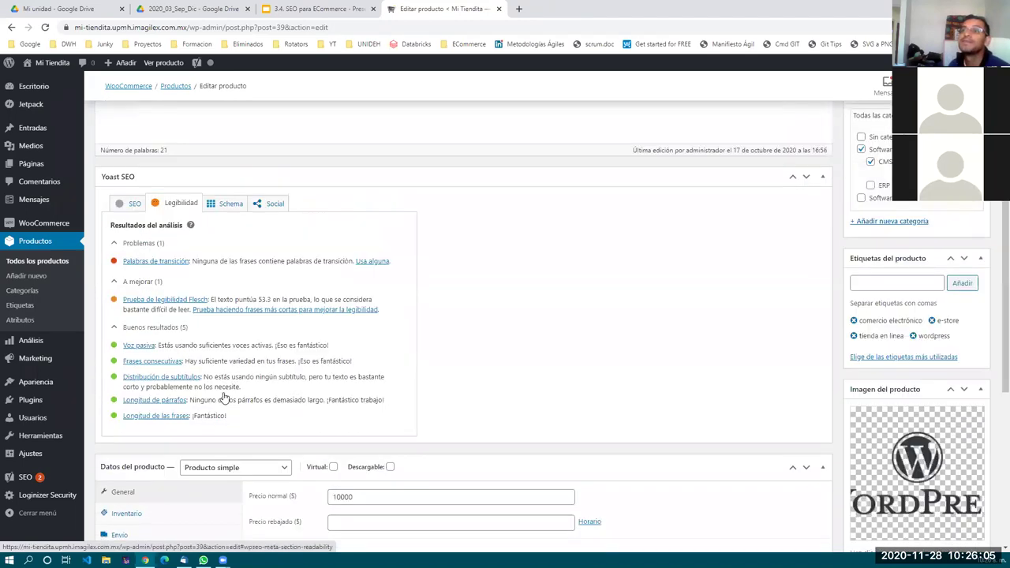
Open the product's Schema settings in the Yoast SEO box and examine the page type option alongside the long description
left_click(229, 288)
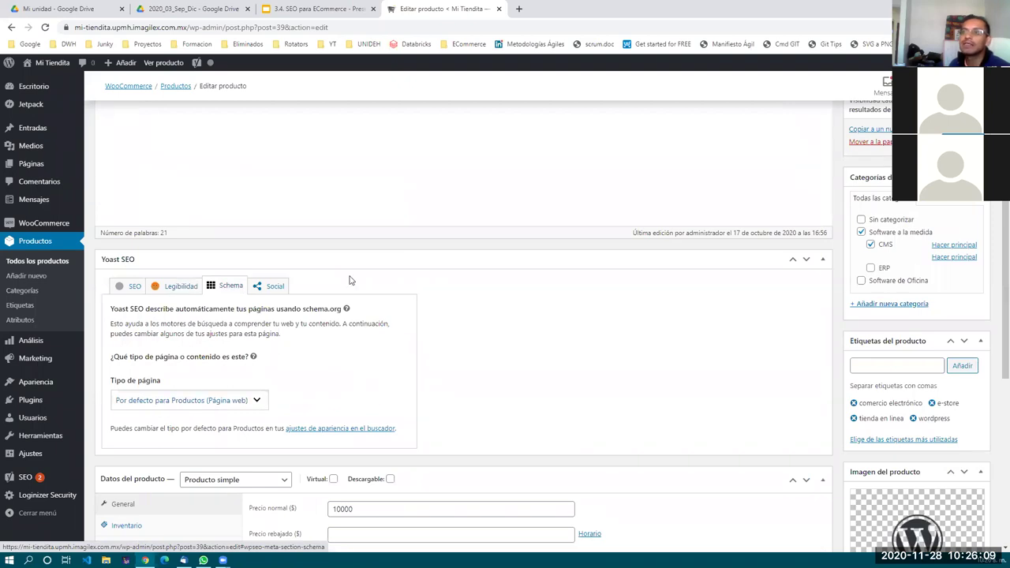
scroll(255, 377, "up", 3)
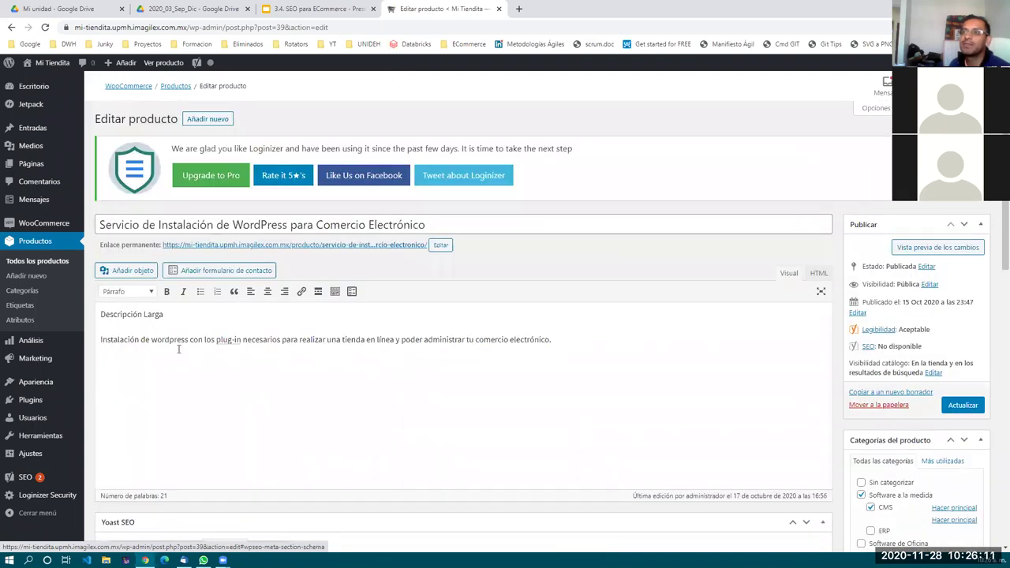
scroll(399, 381, "down", 4)
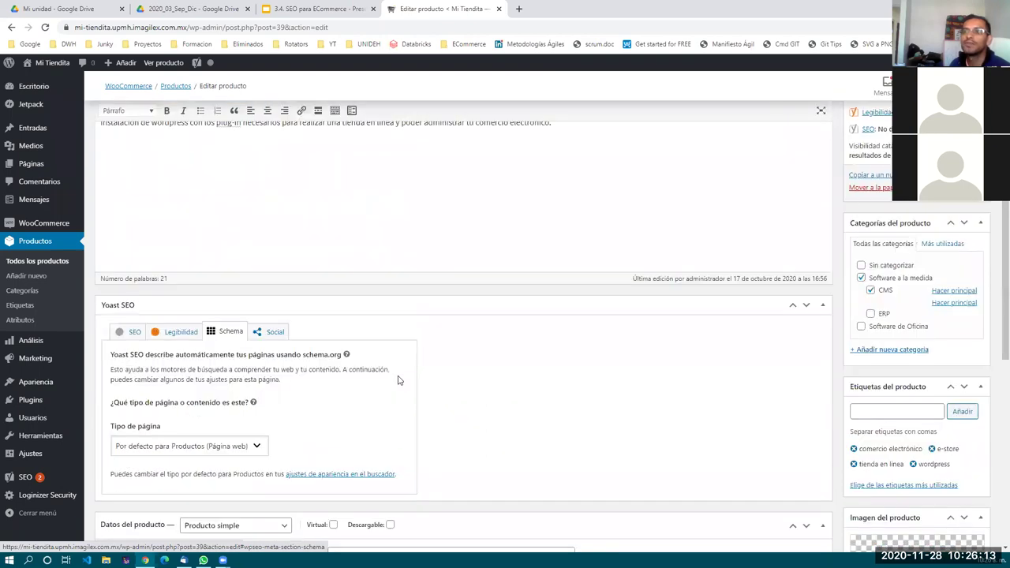
Open the product's Social settings in the Yoast SEO box and examine the Facebook image, title and description fields
left_click(265, 286)
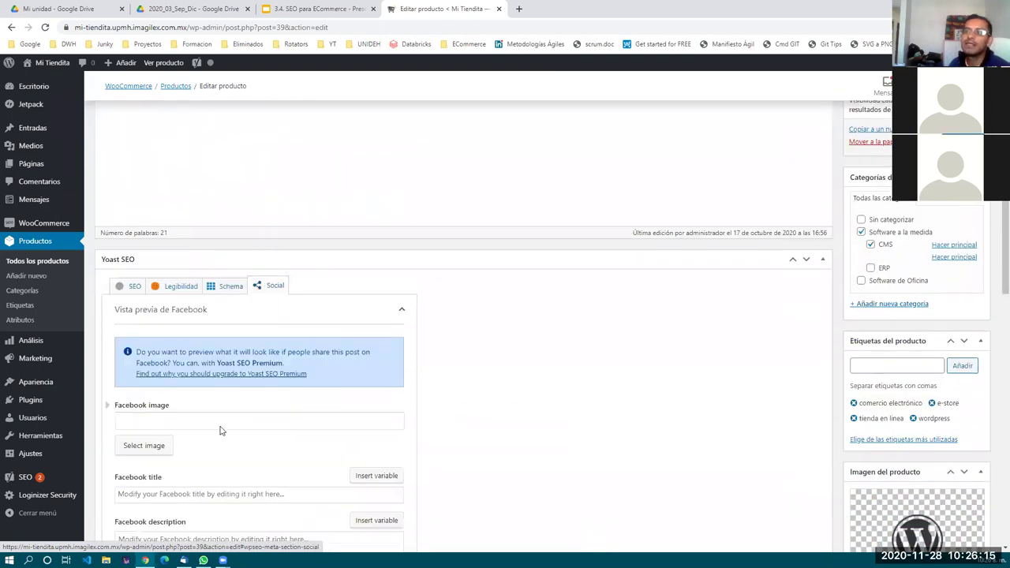
scroll(201, 355, "down", 2)
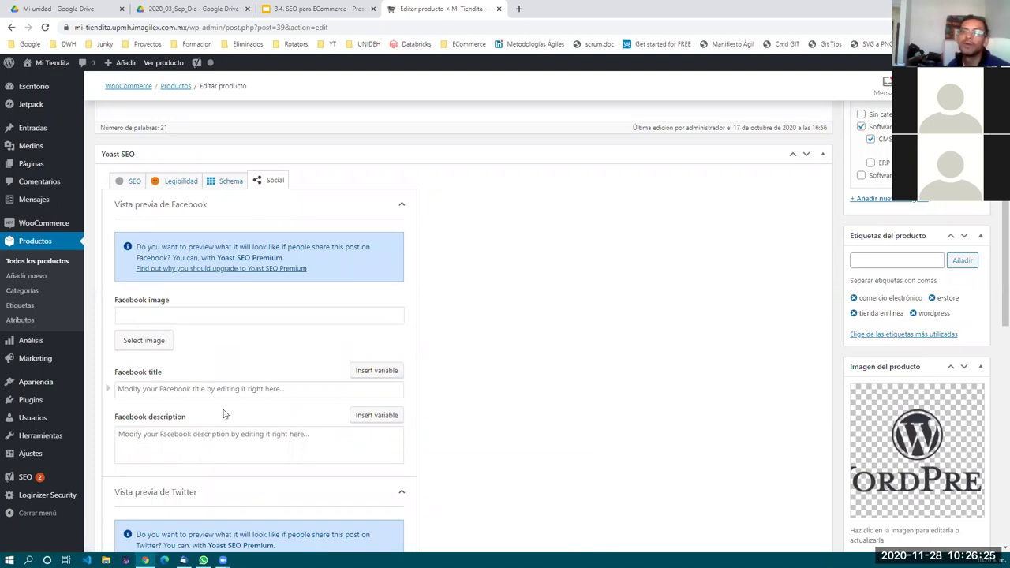
scroll(256, 350, "down", 1)
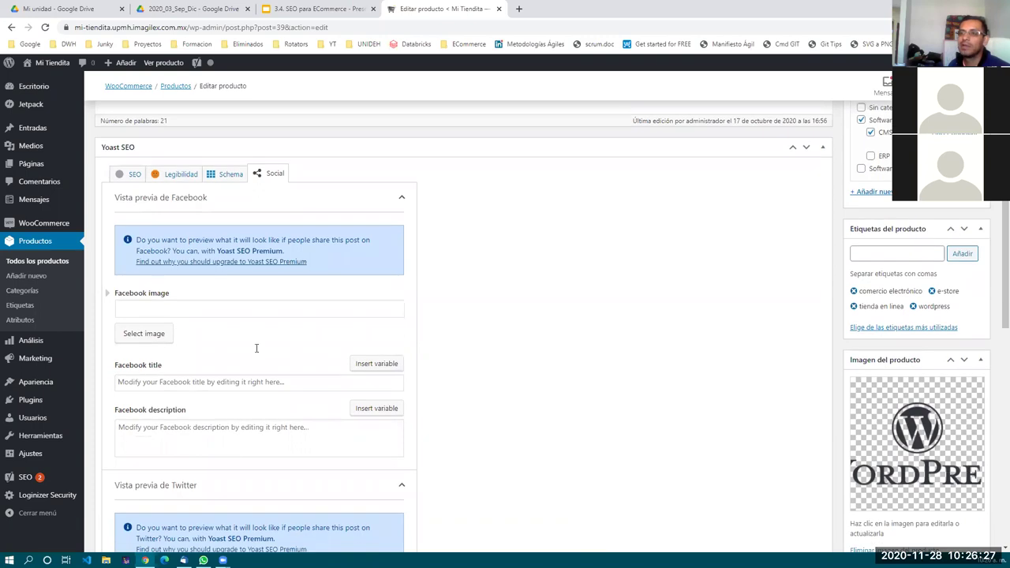
scroll(219, 427, "up", 2)
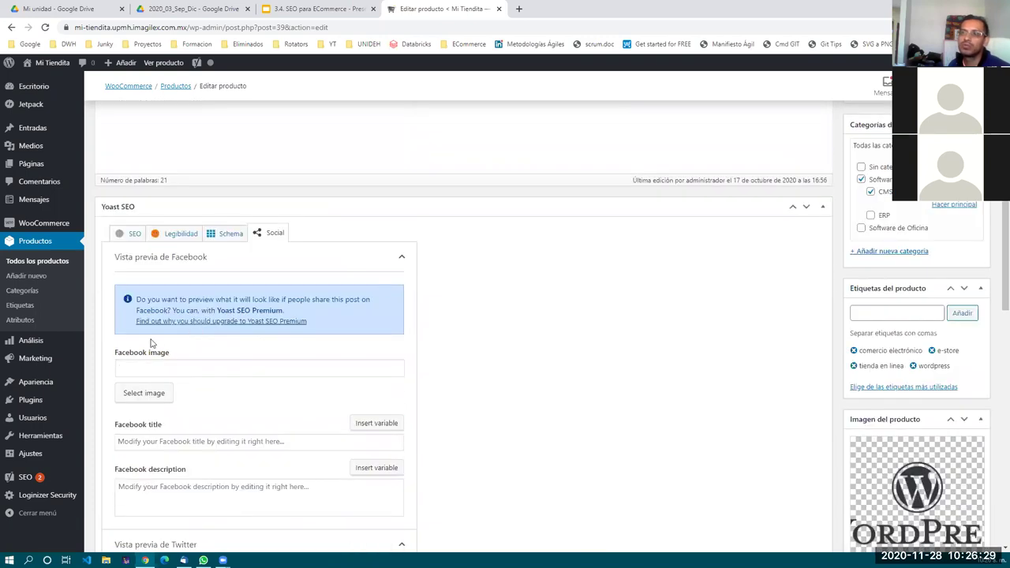
scroll(210, 435, "up", 1)
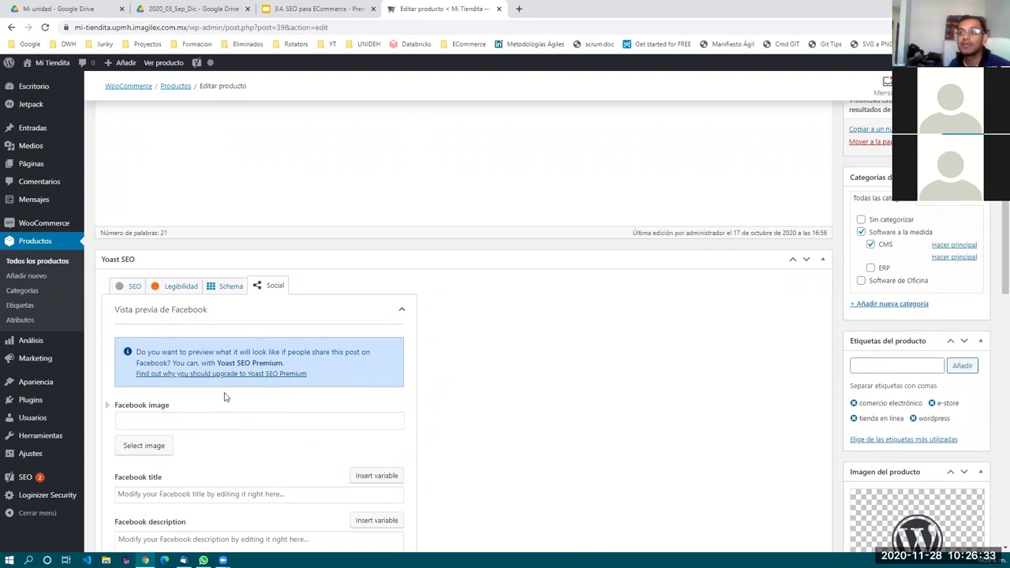
scroll(230, 453, "up", 4)
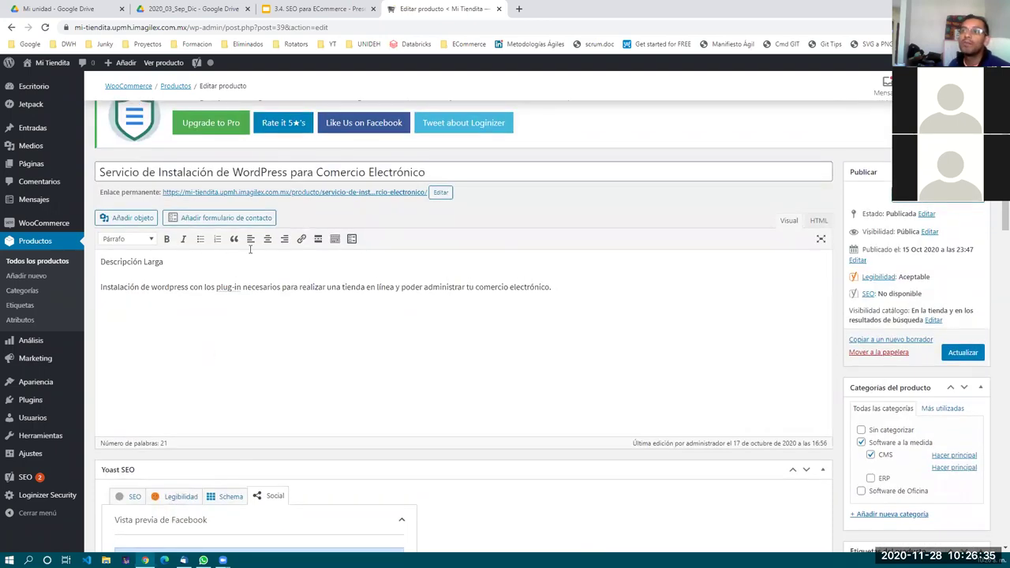
scroll(273, 392, "down", 8)
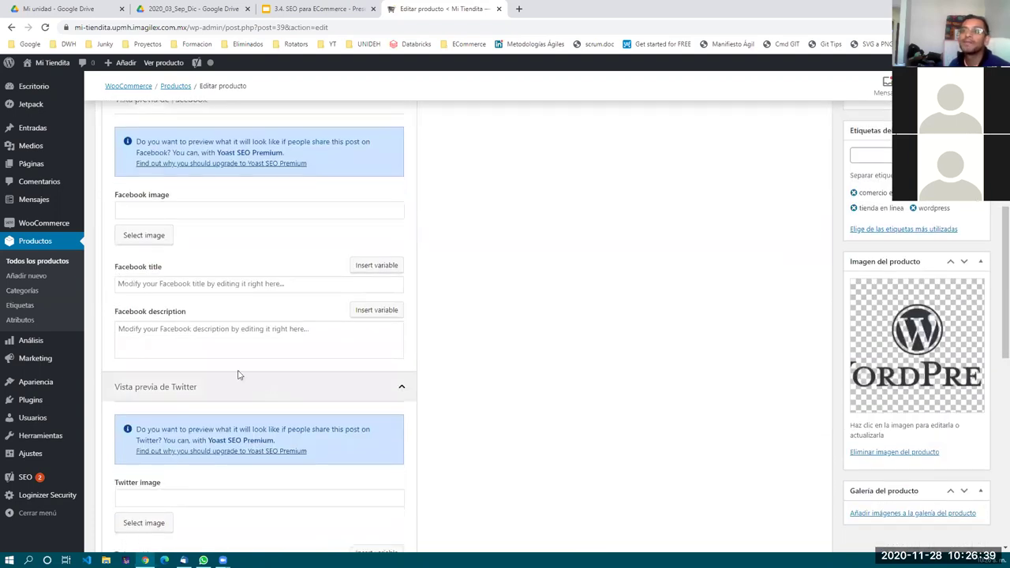
scroll(197, 323, "up", 2)
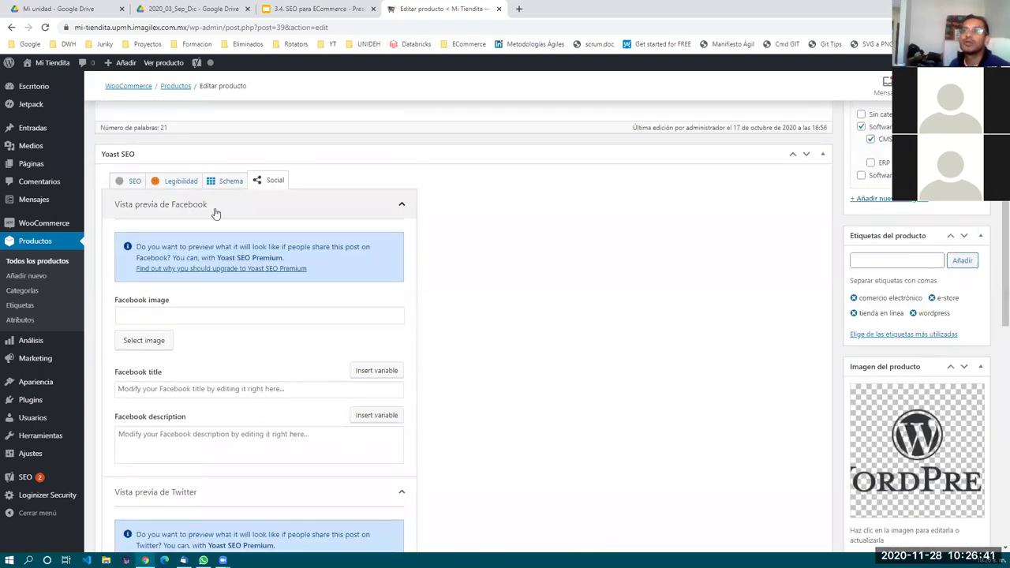
Collapse and re-expand the Facebook and Twitter preview sections, and examine the Twitter image, title and description fields
left_click(230, 207)
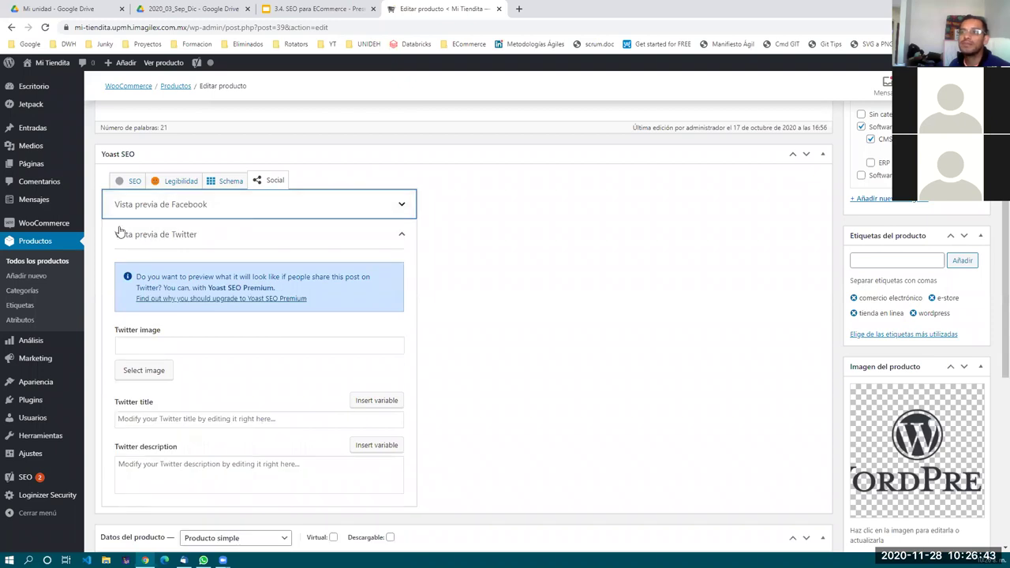
left_click(213, 236)
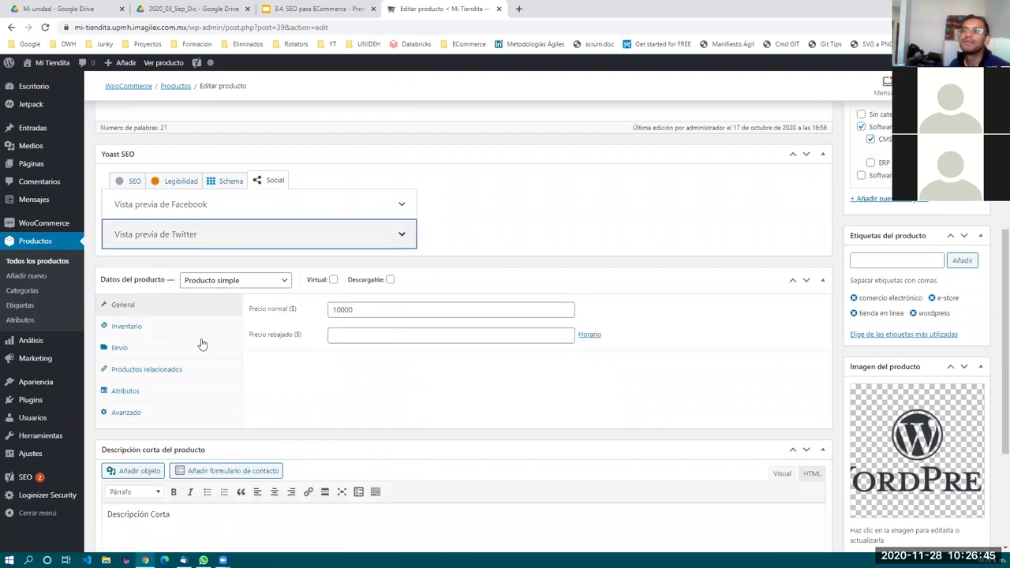
left_click(287, 237)
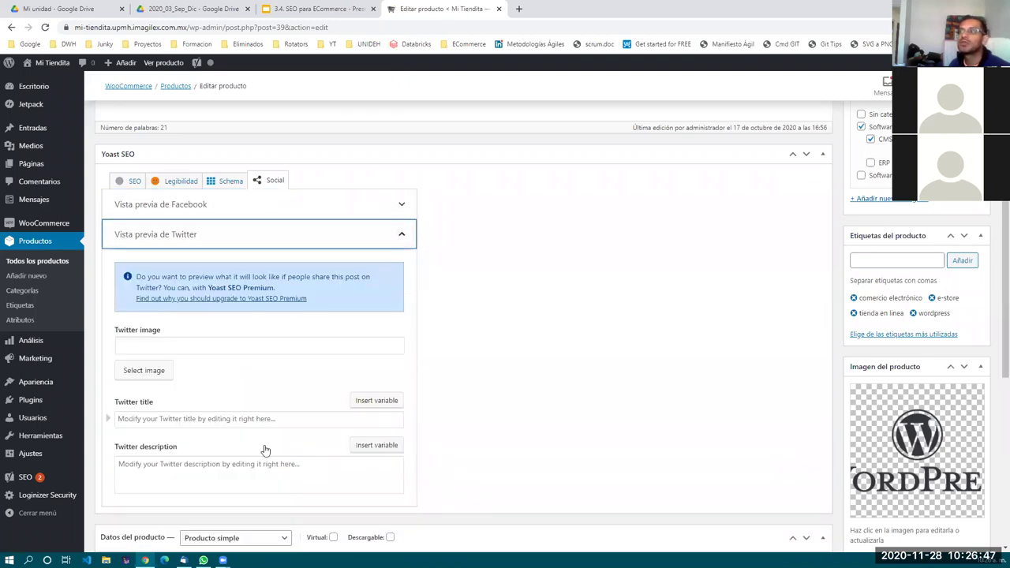
left_click(280, 206)
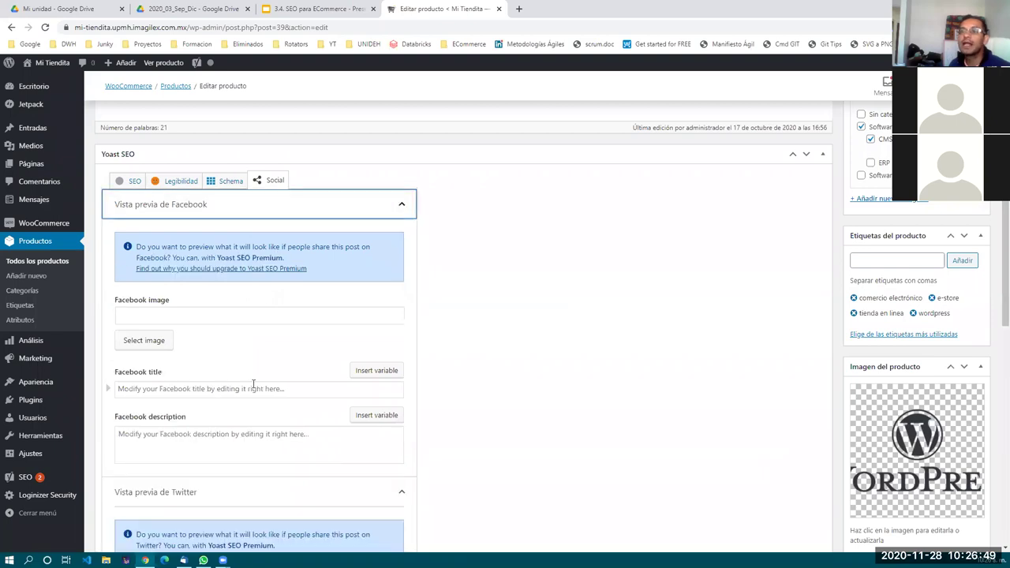
scroll(254, 356, "down", 1)
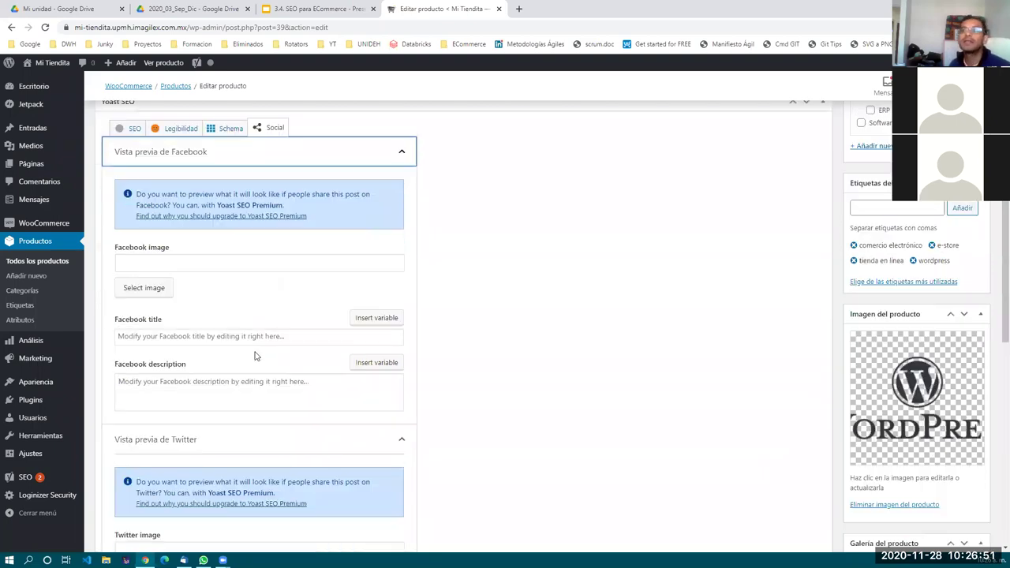
scroll(254, 356, "down", 5)
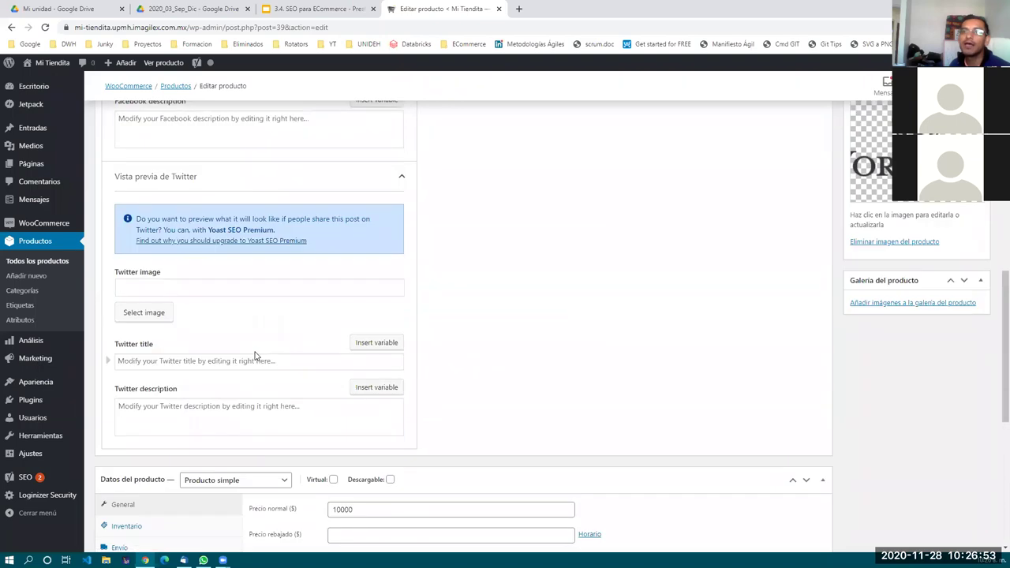
Revisit the Frase clave objetivo field in the product's Yoast SEO settings and reopen the readability analysis
scroll(255, 356, "up", 10)
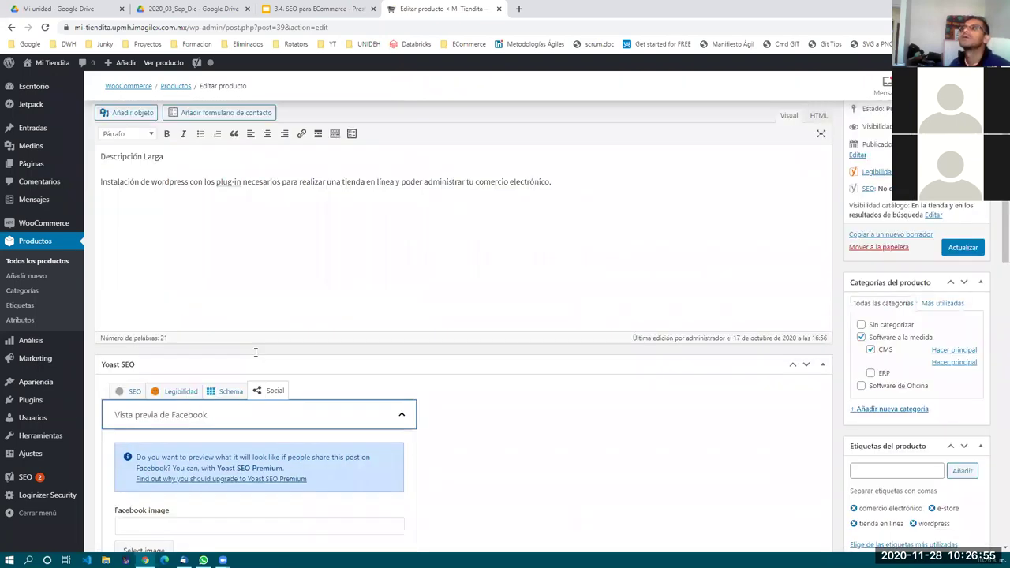
scroll(254, 352, "up", 3)
scroll(256, 330, "down", 4)
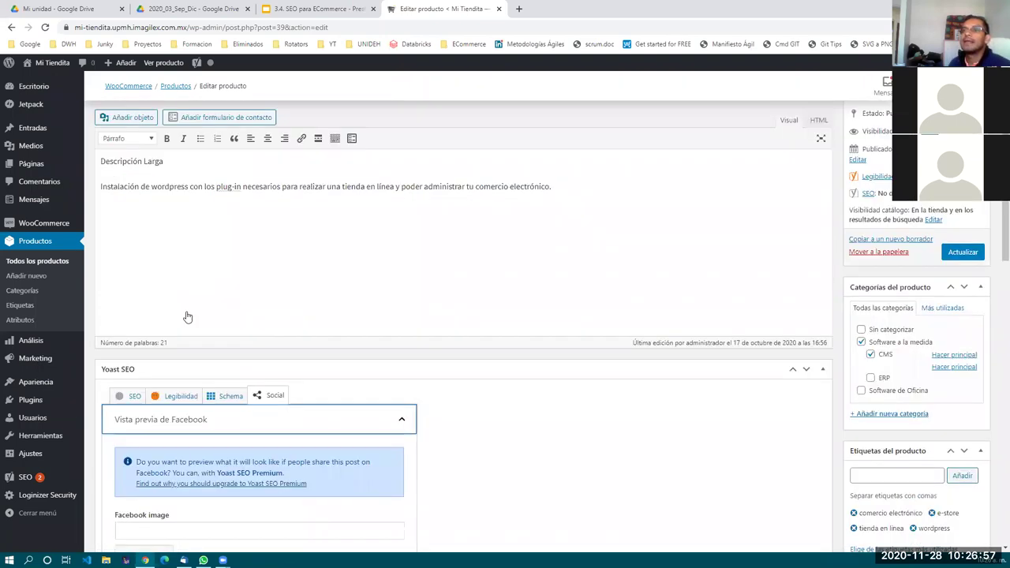
left_click(131, 286)
left_click(216, 326)
left_click(175, 289)
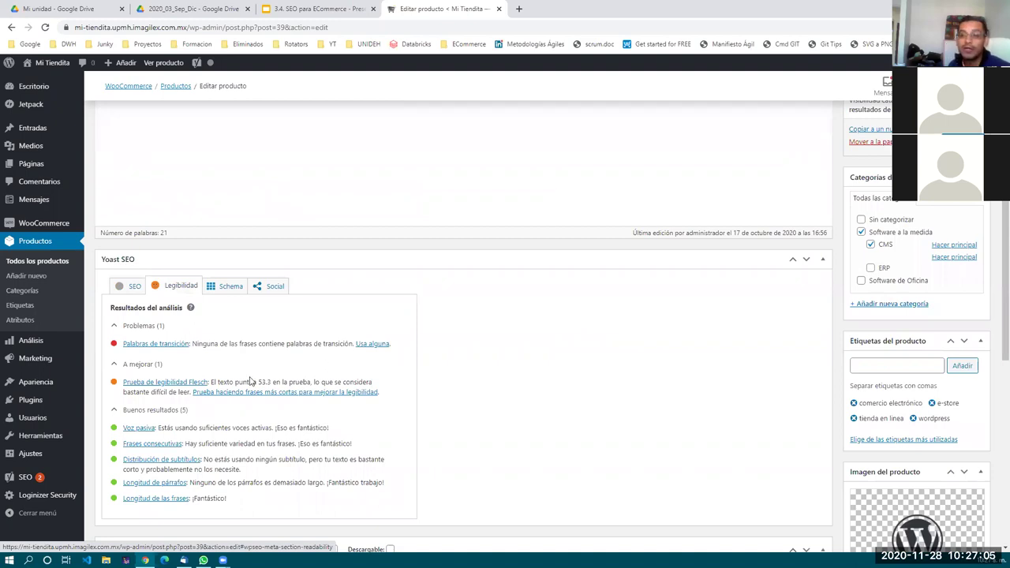
Examine the product's readability analysis results alongside its long description and product data
scroll(257, 363, "down", 3)
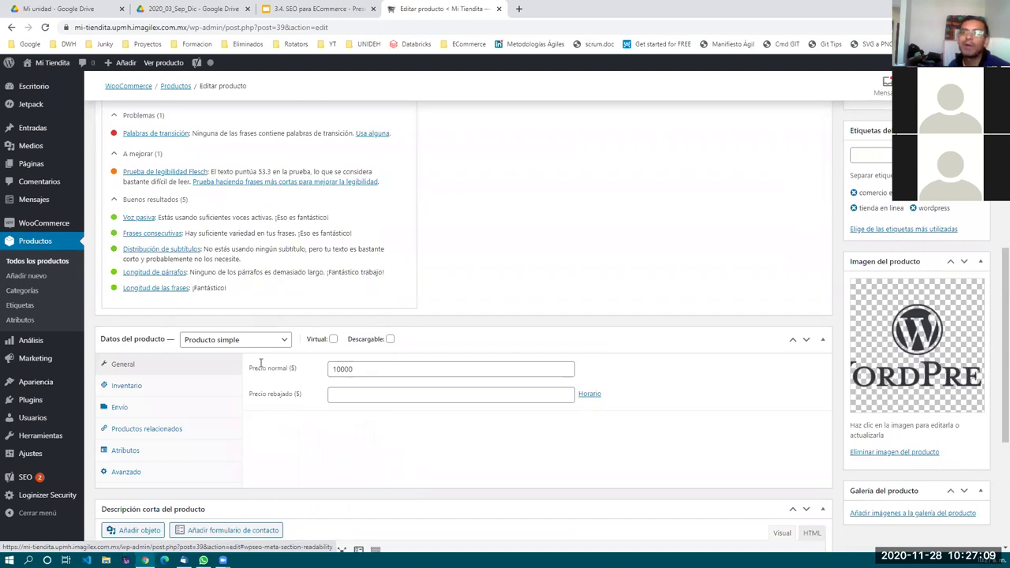
scroll(260, 364, "up", 3)
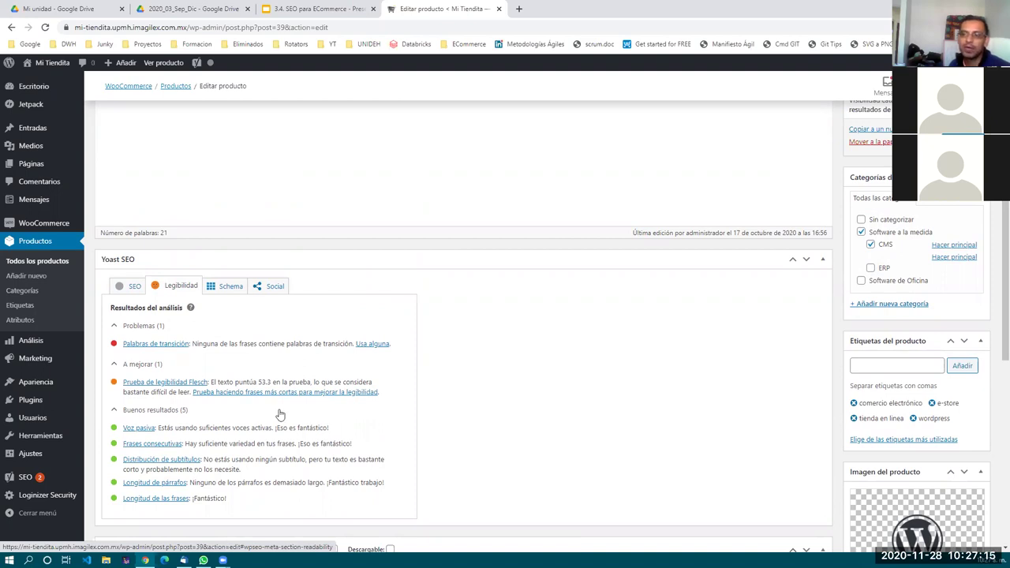
scroll(280, 414, "down", 4)
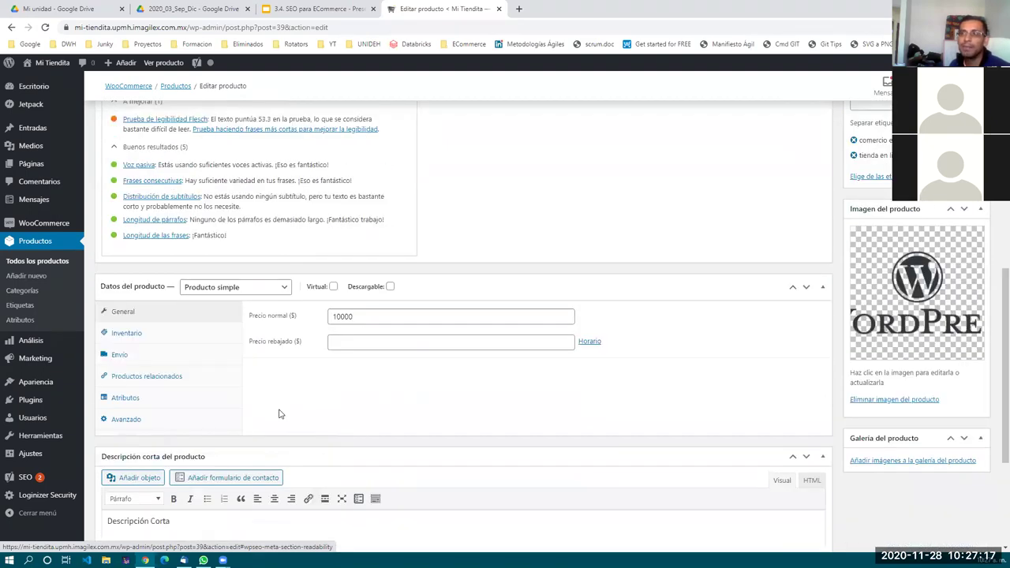
scroll(279, 413, "up", 6)
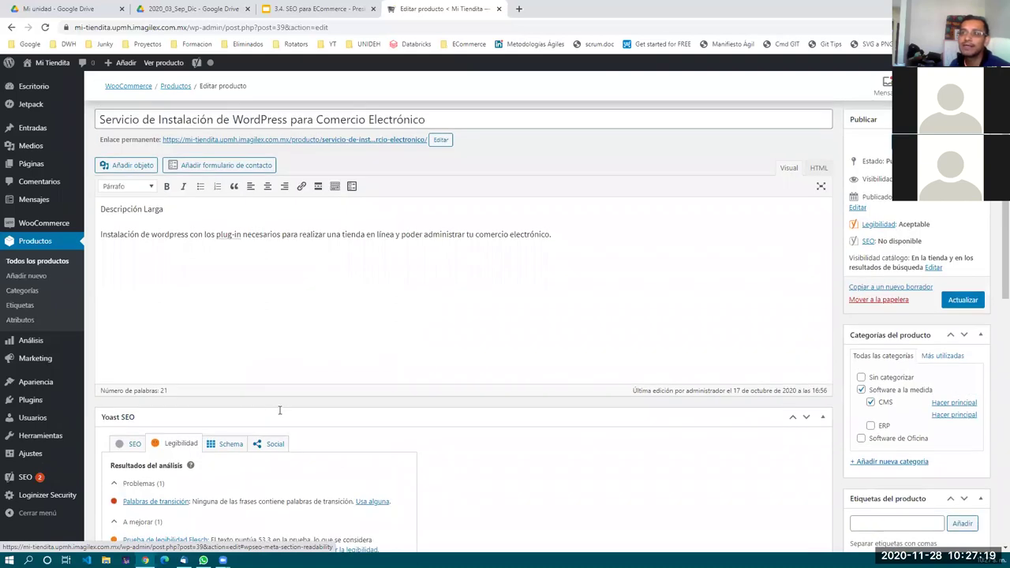
scroll(280, 411, "up", 2)
scroll(279, 410, "down", 5)
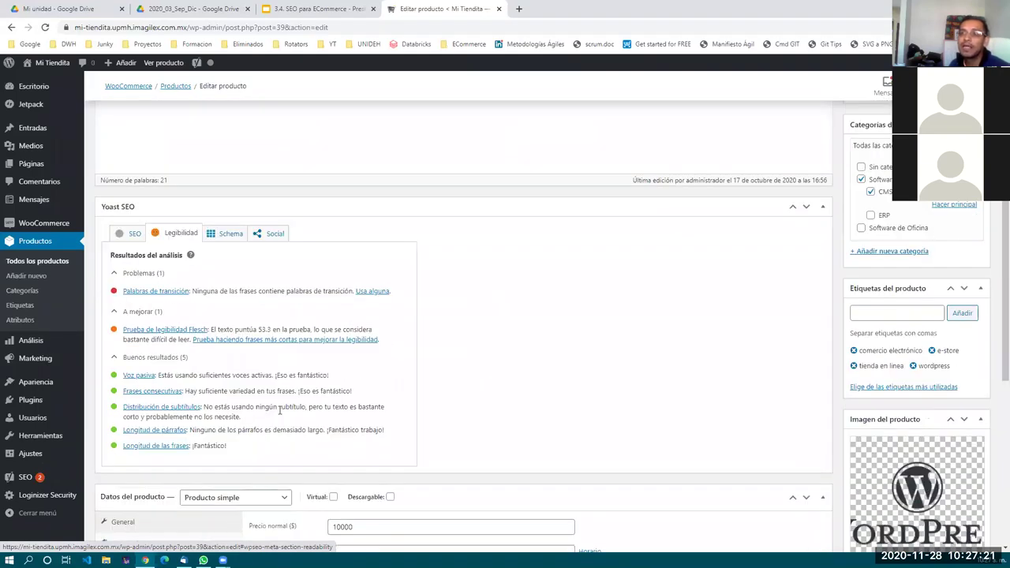
Return to the product's SEO settings in Yoast SEO and examine the desktop Google preview and snippet fields
left_click(129, 235)
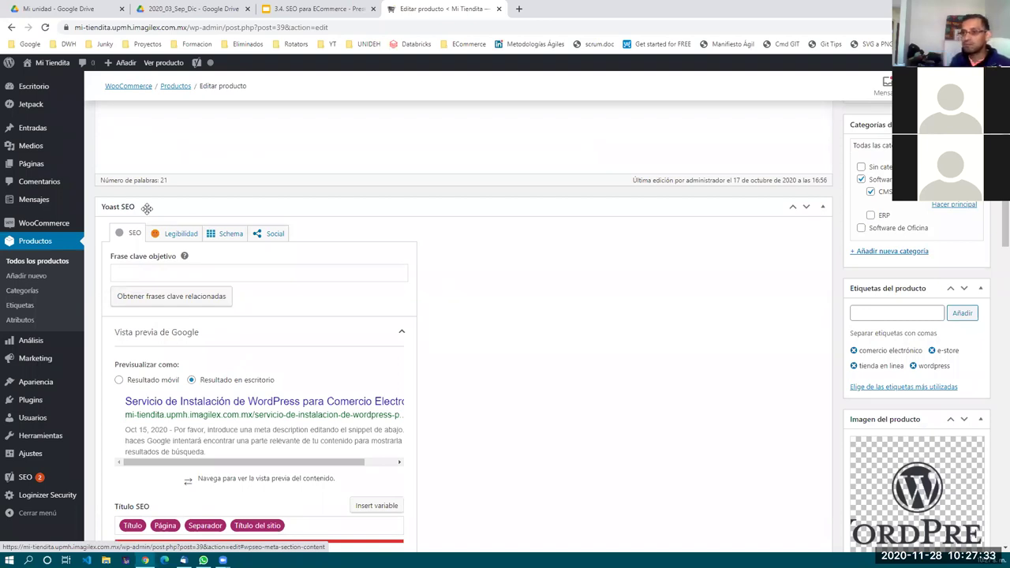
triple_click(366, 466)
left_click_drag(367, 465, 263, 462)
left_click(263, 461)
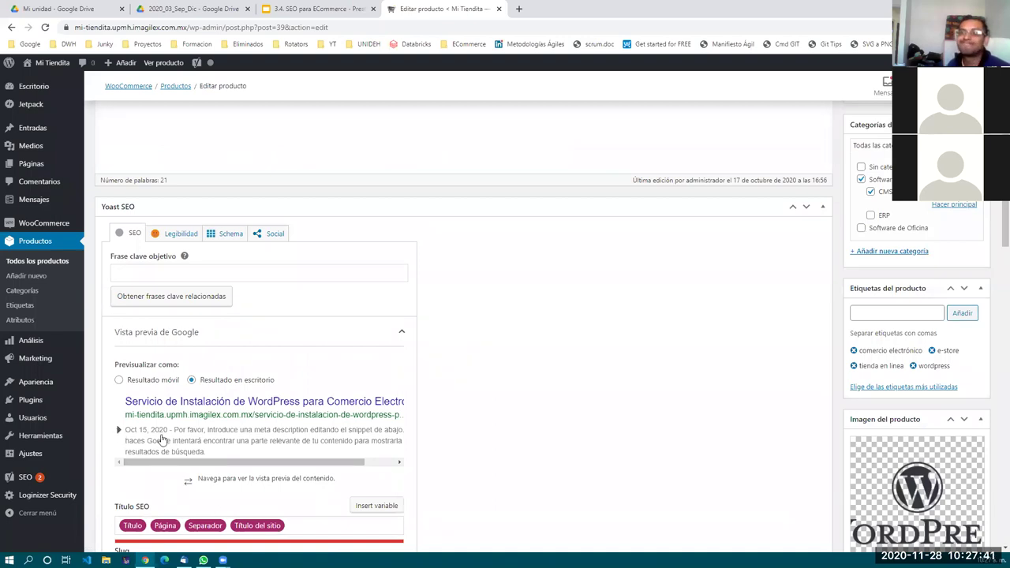
scroll(213, 455, "down", 2)
scroll(213, 455, "up", 1)
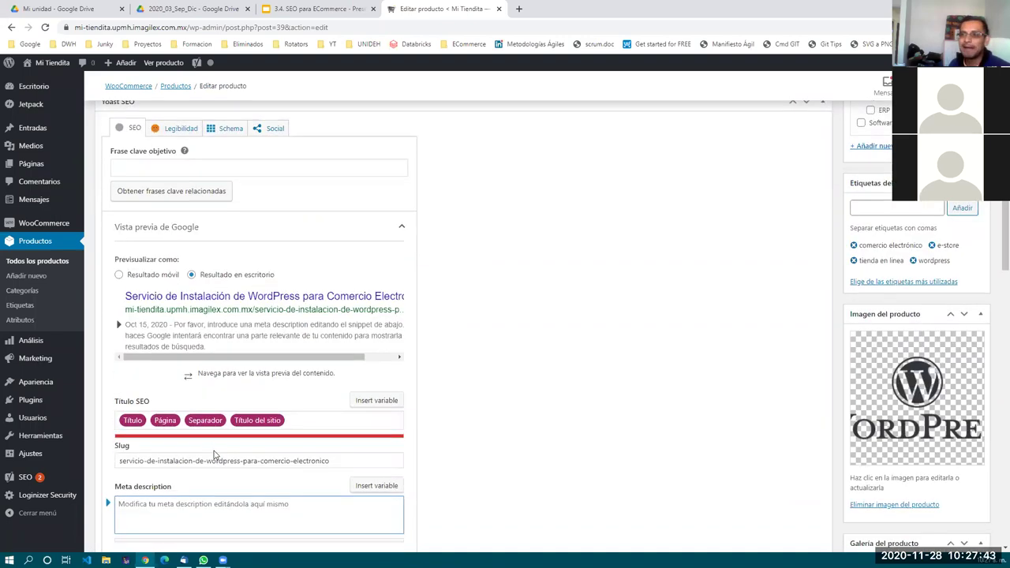
Switch the Google preview to Resultado móvil and examine the snippet fields and SEO analysis results
scroll(214, 458, "up", 1)
left_click(118, 383)
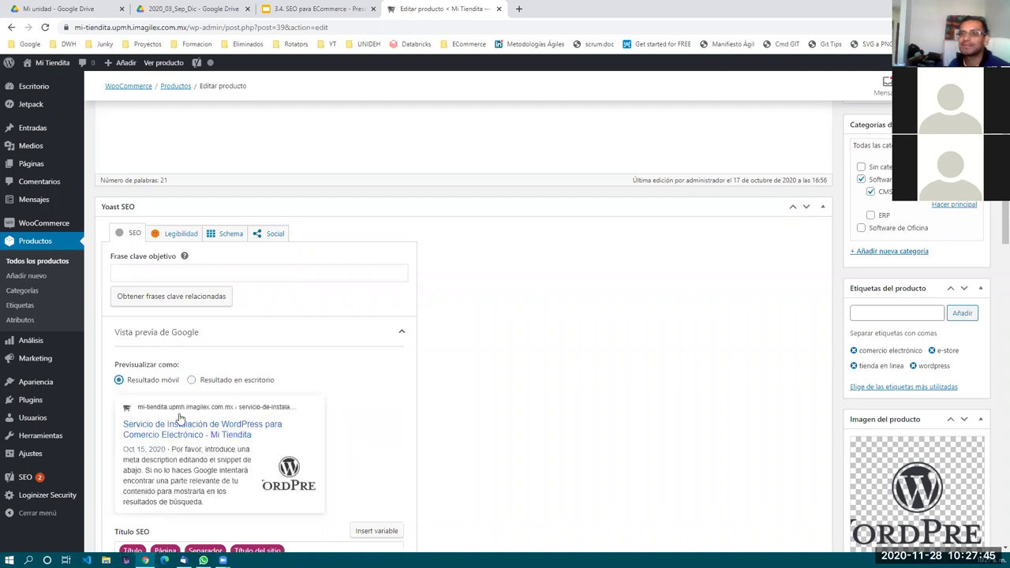
scroll(222, 469, "down", 2)
scroll(222, 469, "down", 4)
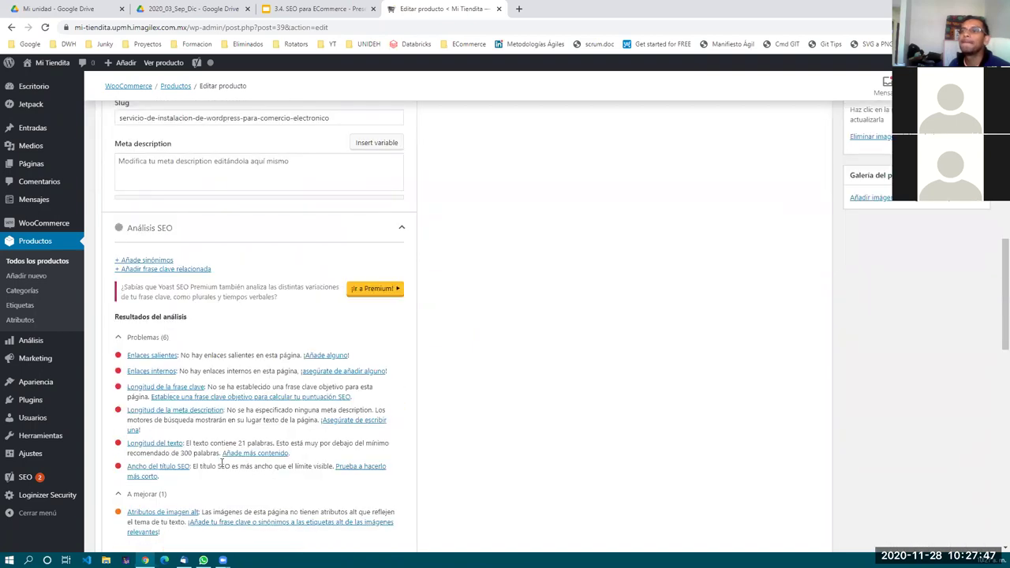
scroll(222, 466, "up", 7)
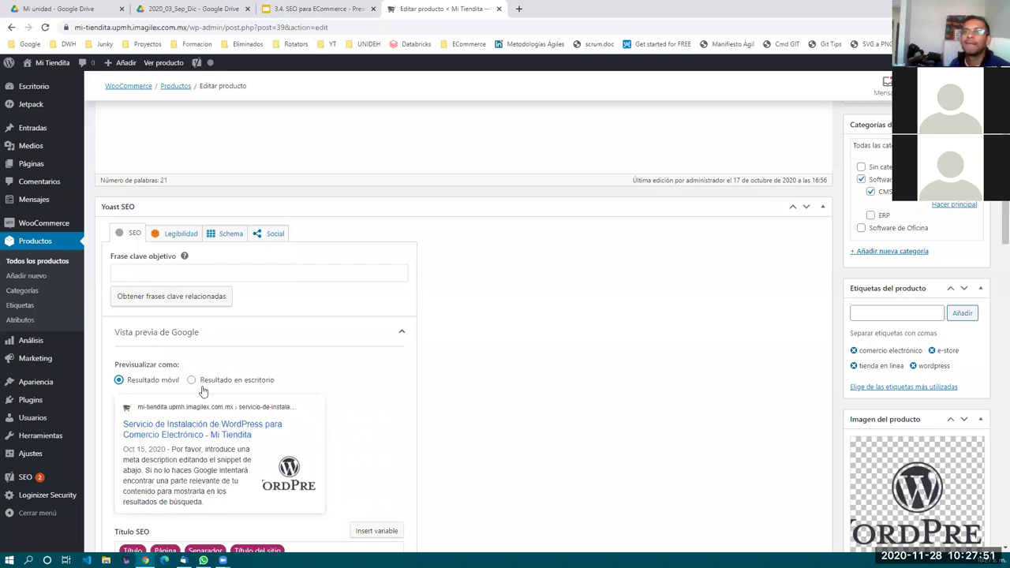
scroll(203, 390, "down", 2)
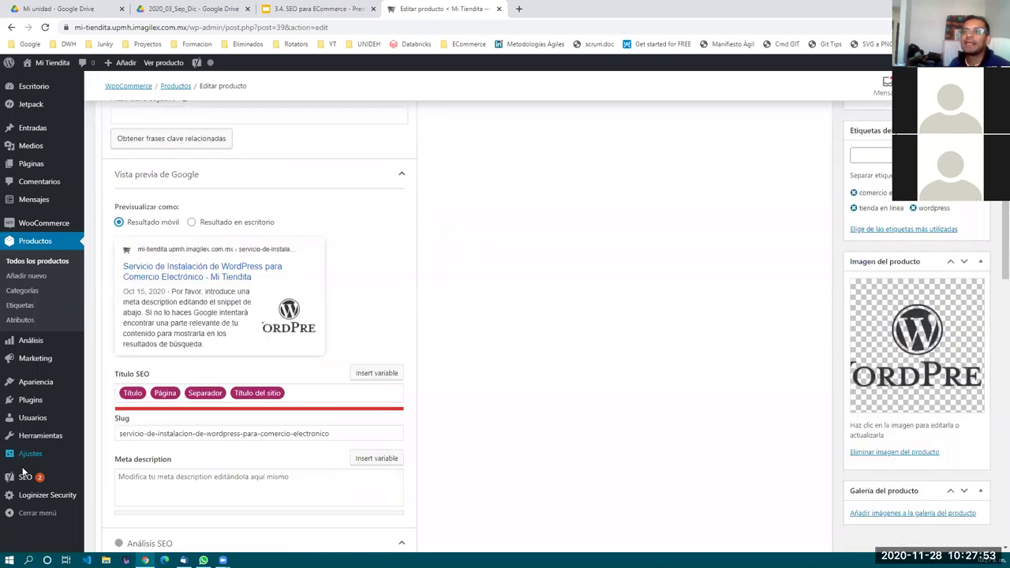
Open the general Yoast SEO settings and examine the problems and notices on its dashboard
mouse_move(23, 479)
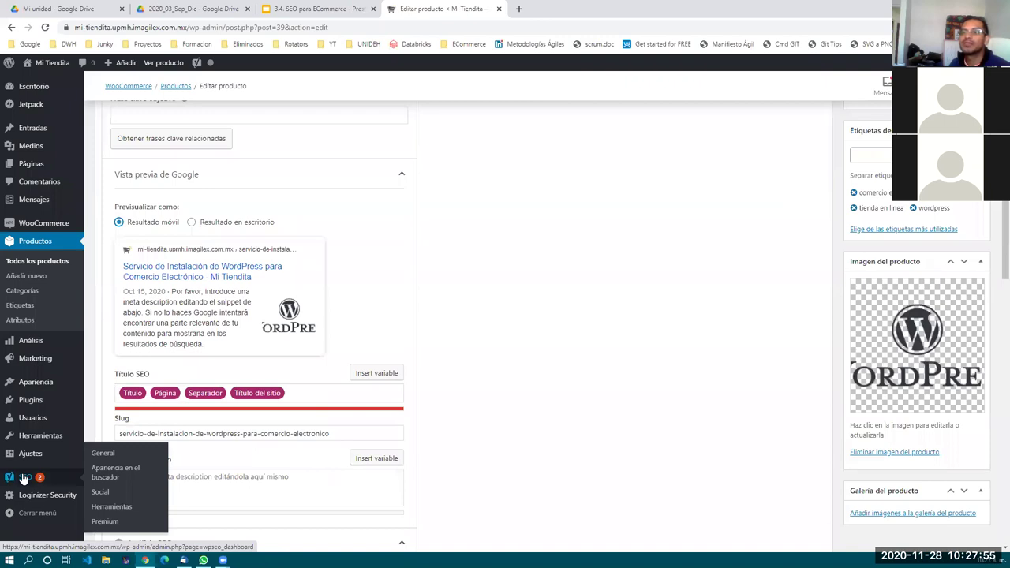
left_click(23, 480)
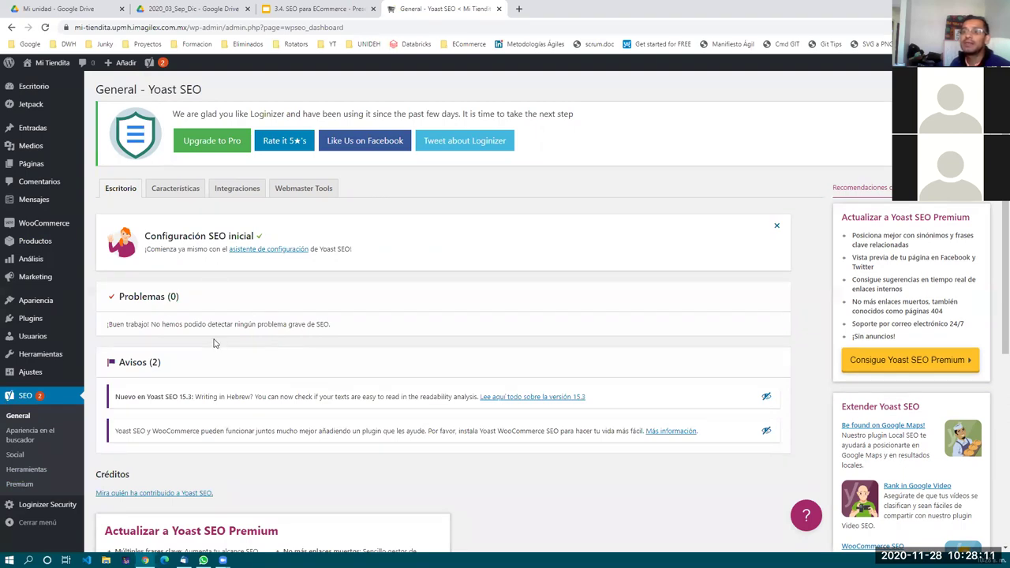
scroll(207, 332, "down", 1)
scroll(197, 317, "up", 1)
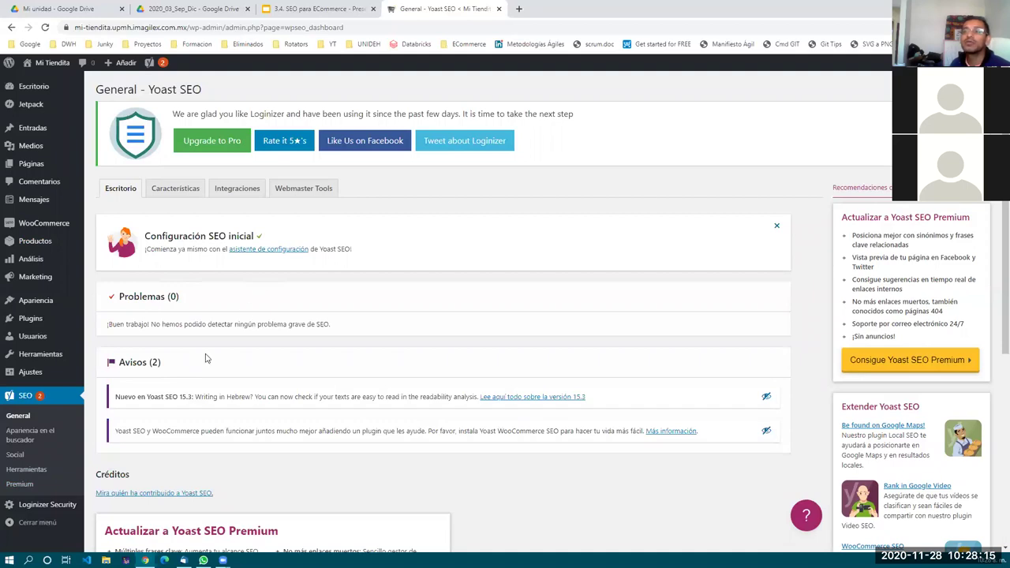
scroll(197, 395, "down", 2)
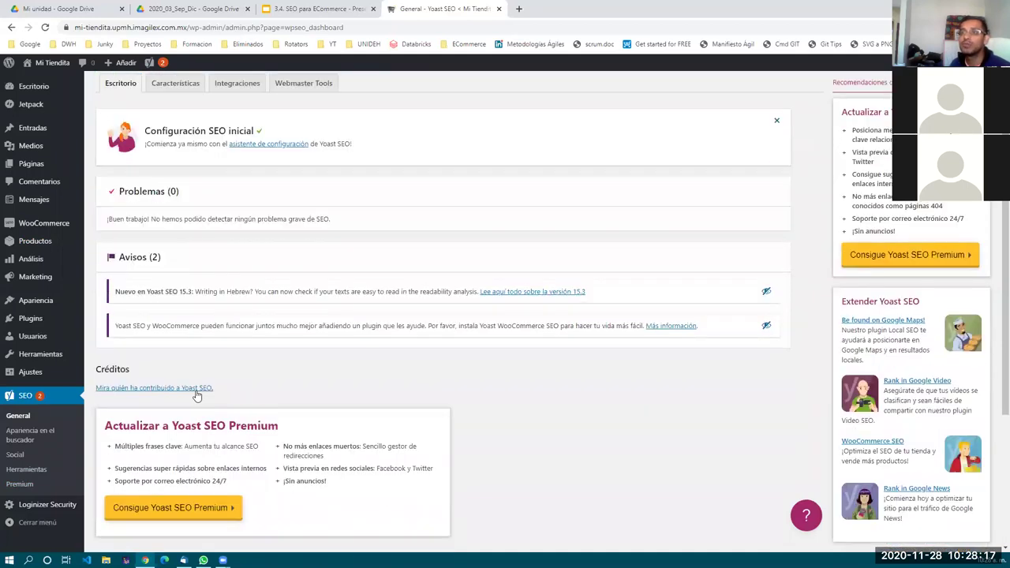
scroll(198, 395, "up", 2)
Open the Características settings of Yoast SEO and show the help text for Mapas del sitio XML
left_click(174, 190)
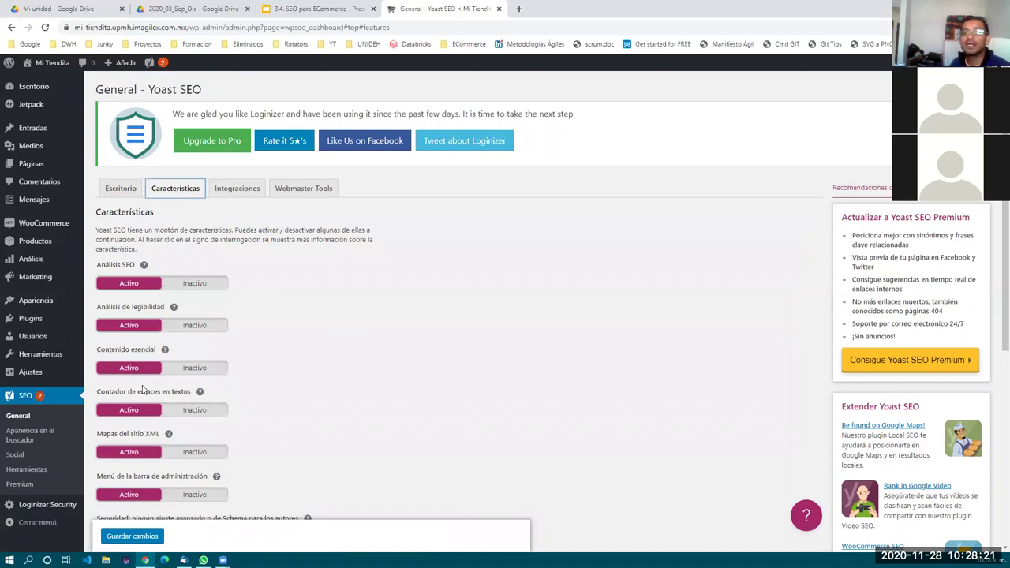
scroll(280, 348, "down", 3)
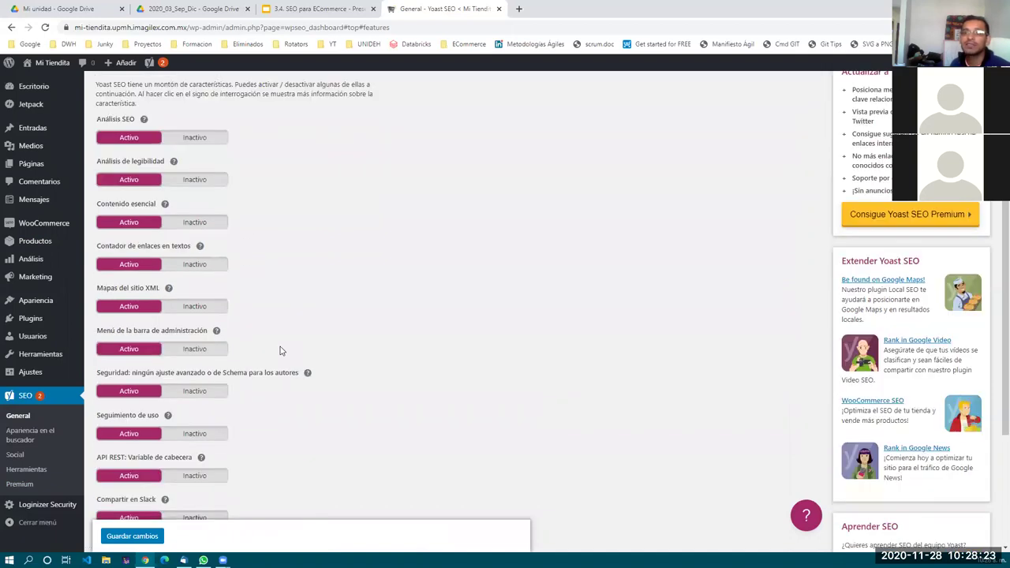
scroll(257, 408, "up", 2)
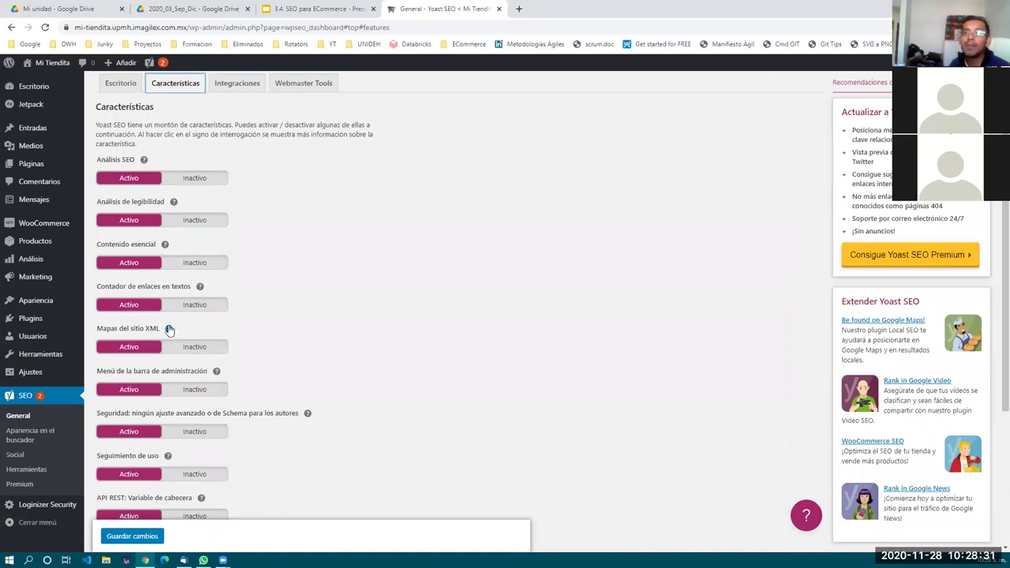
left_click(169, 330)
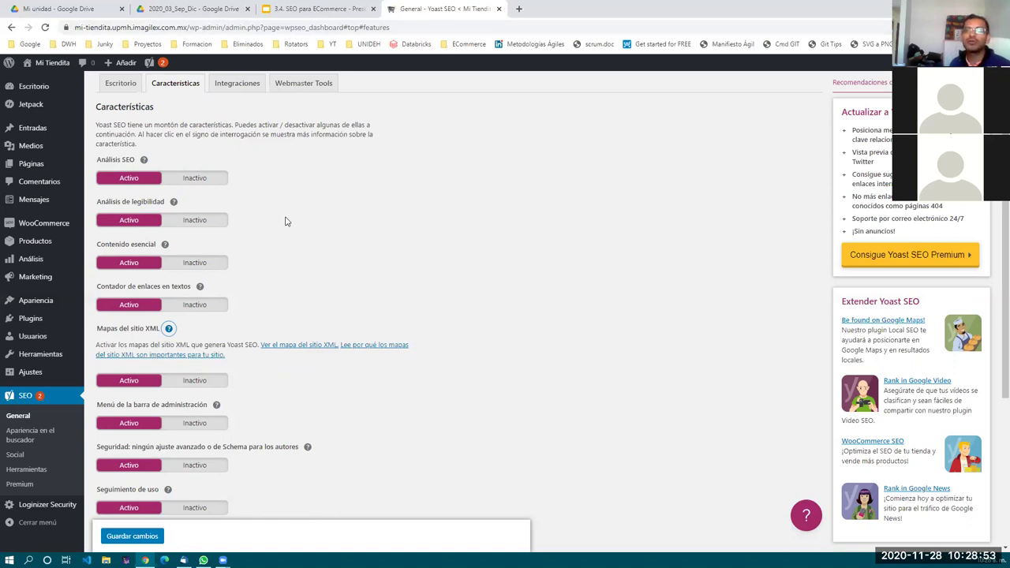
Highlight the wp-admin part of the page address and examine the full list of Yoast SEO feature switches
left_click_drag(188, 28, 225, 28)
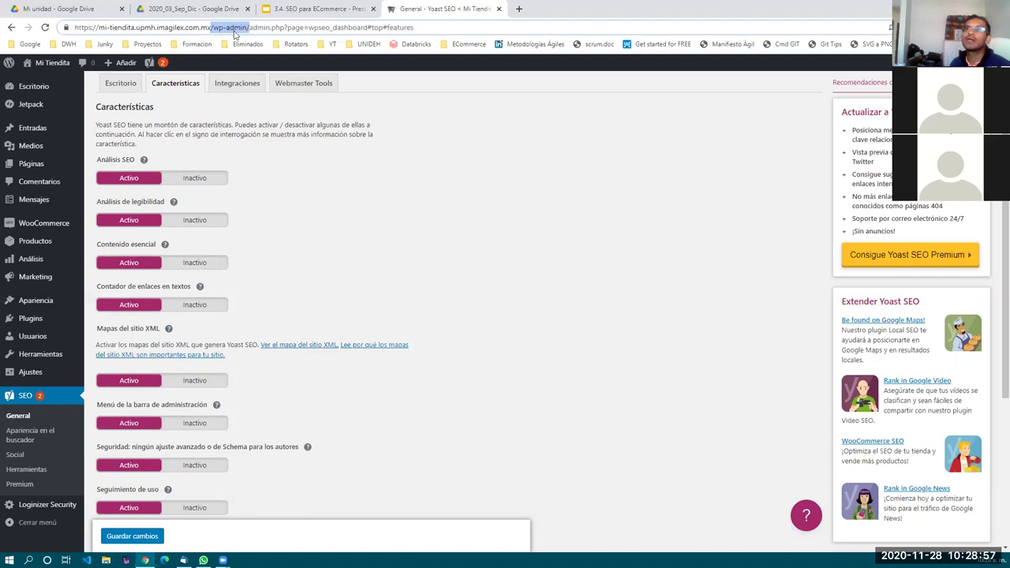
left_click(371, 255)
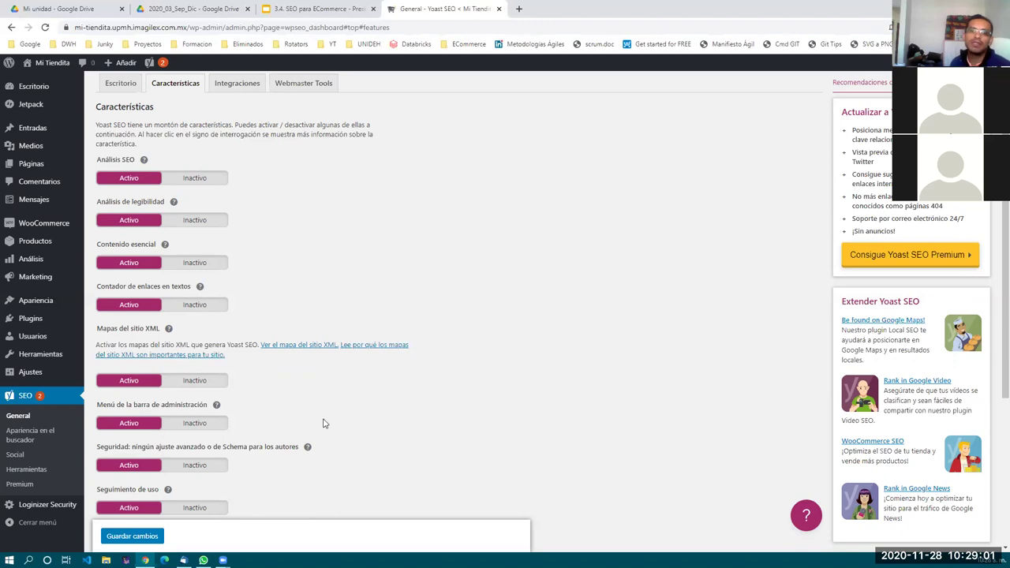
scroll(323, 424, "down", 3)
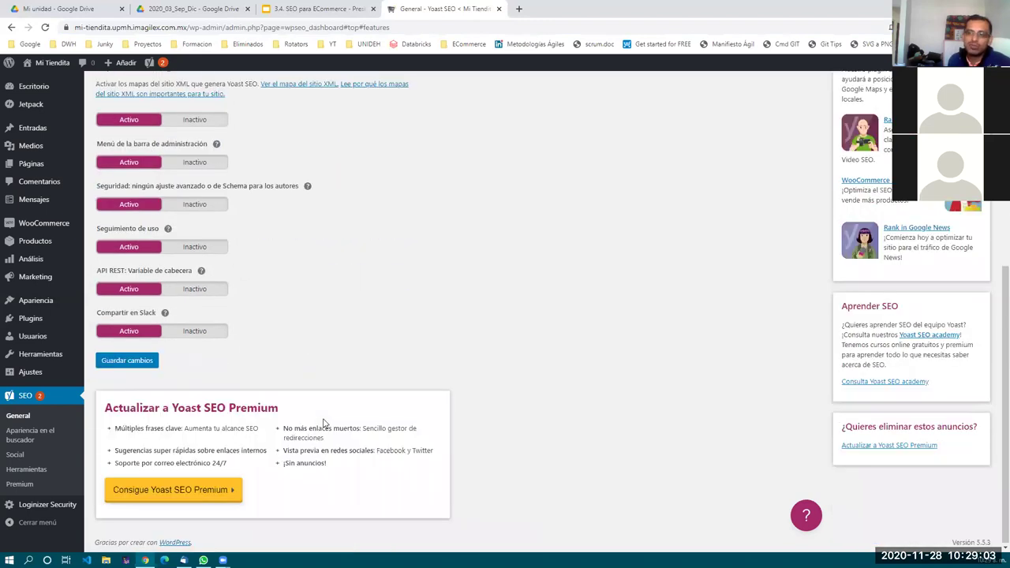
scroll(322, 424, "up", 3)
scroll(323, 424, "up", 2)
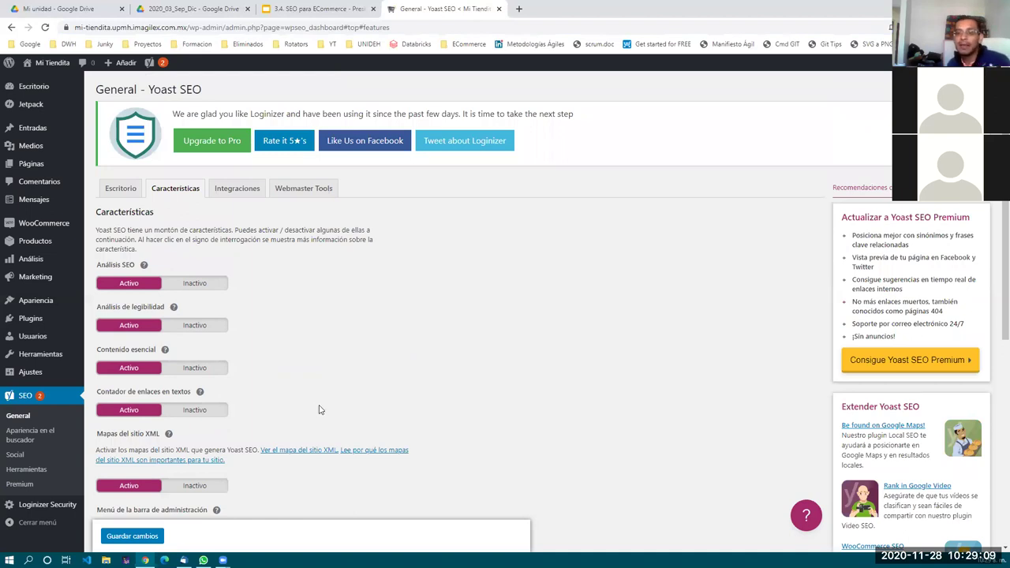
scroll(320, 410, "down", 1)
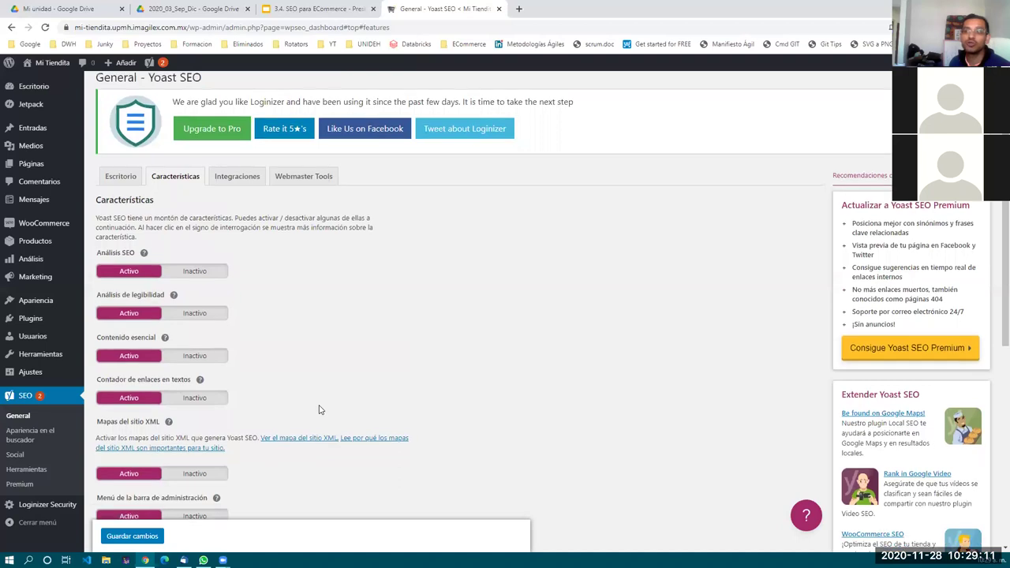
scroll(318, 409, "up", 1)
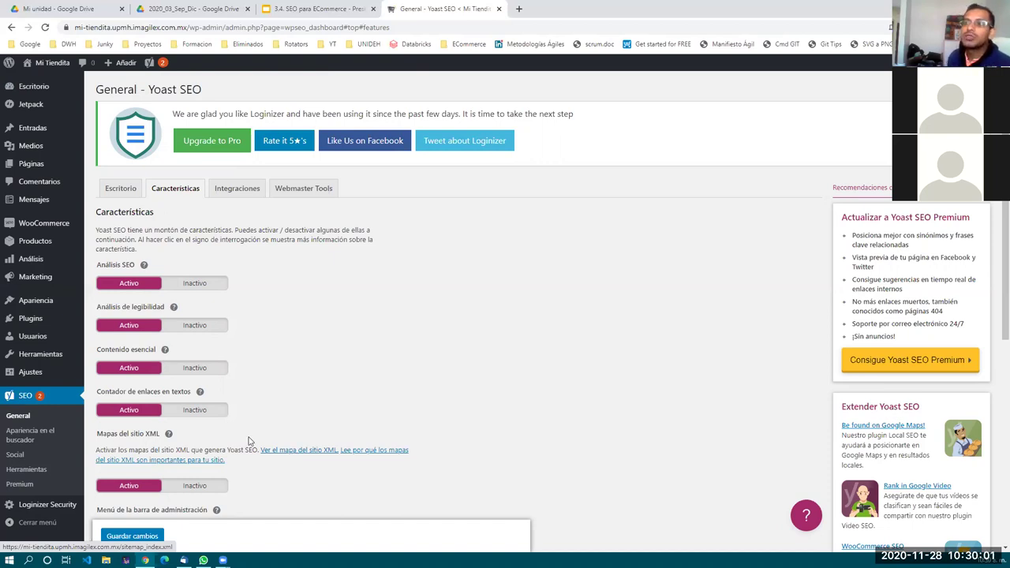
Open the site's XML sitemap in a new browser tab and go to product-sitemap.xml
right_click(293, 456)
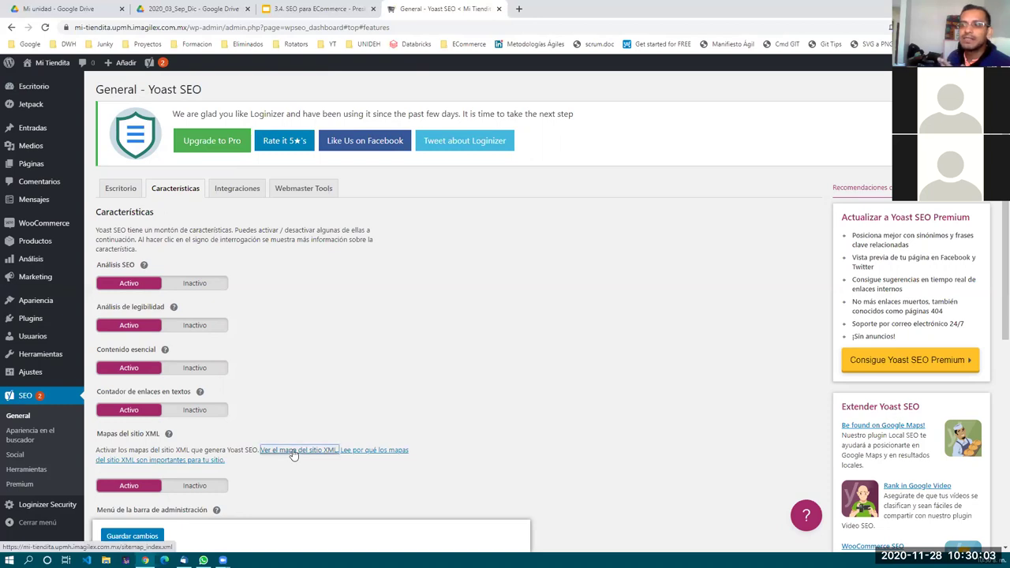
left_click(341, 336)
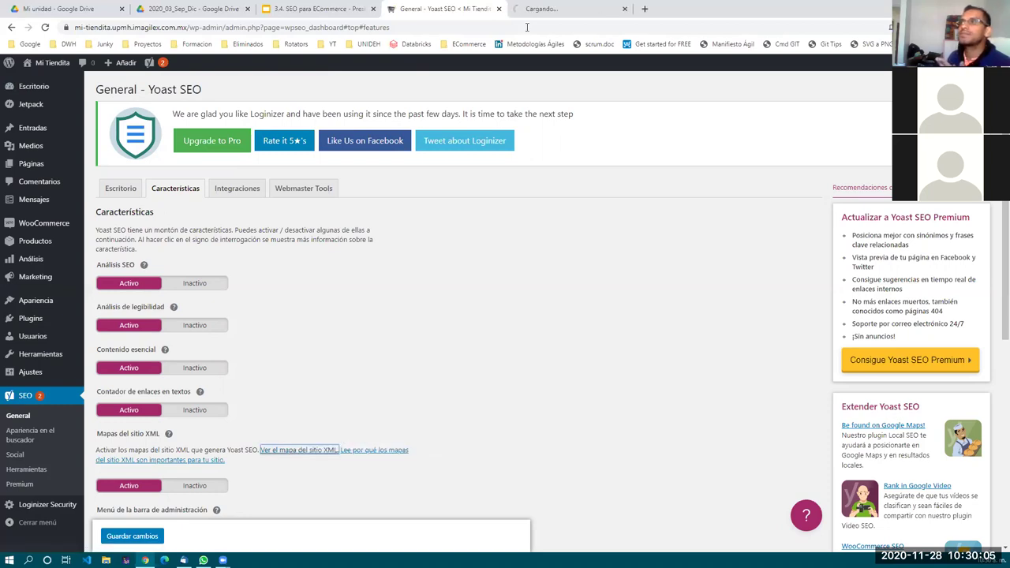
left_click(565, 9)
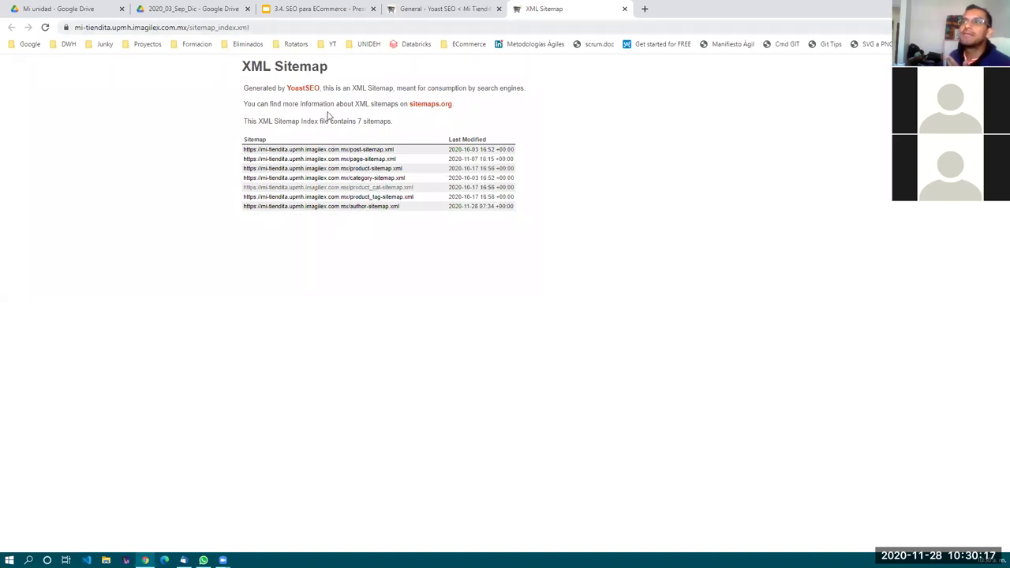
left_click(388, 171)
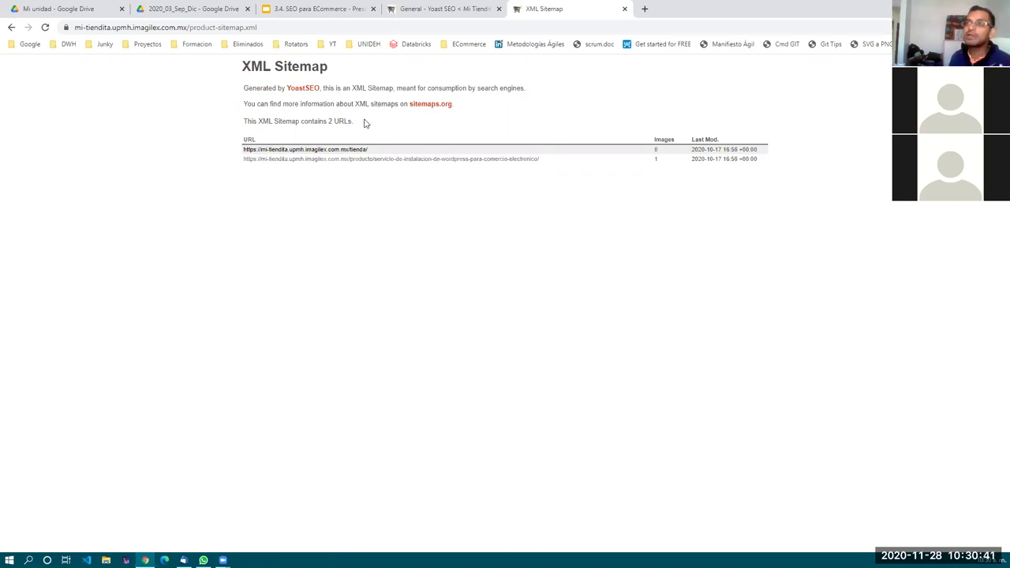
View the source code of the product sitemap and enlarge its text for reading
key("ctrl+u")
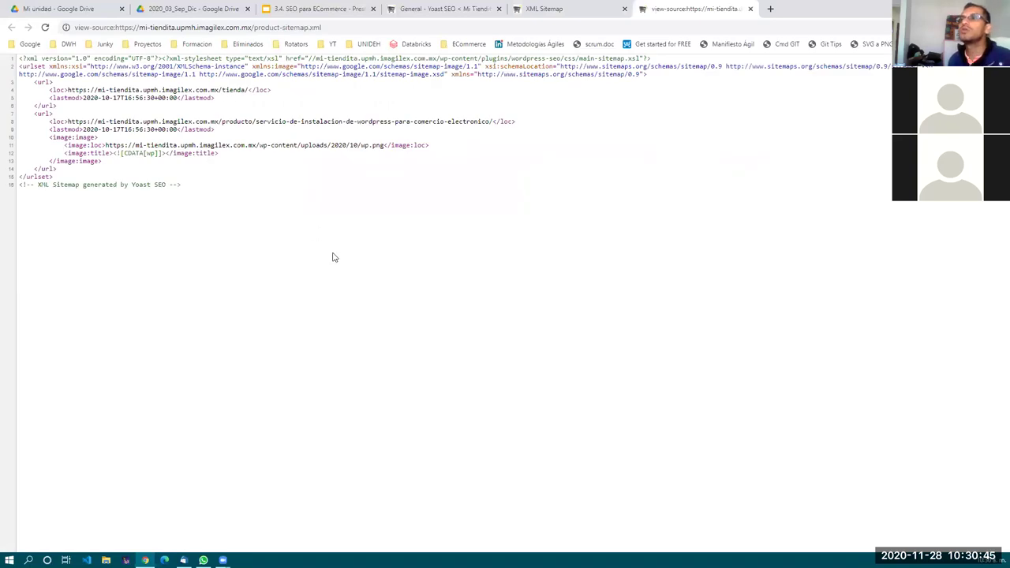
scroll(332, 257, "up", 5)
scroll(332, 257, "down", 2)
scroll(333, 251, "up", 1)
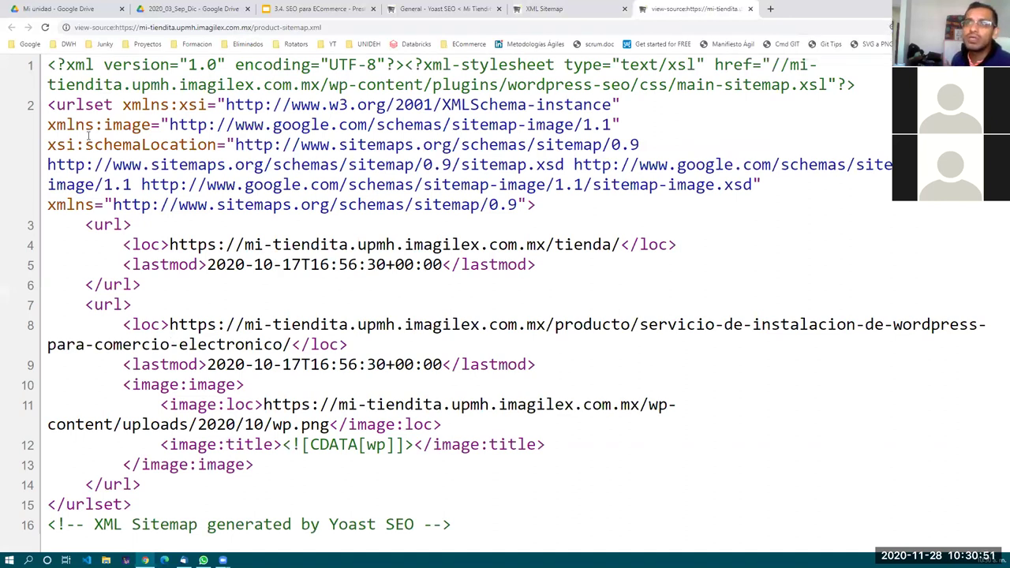
Highlight the opening url tags of both sitemap entries and the closing url tag of the product entry
left_click_drag(91, 226, 136, 230)
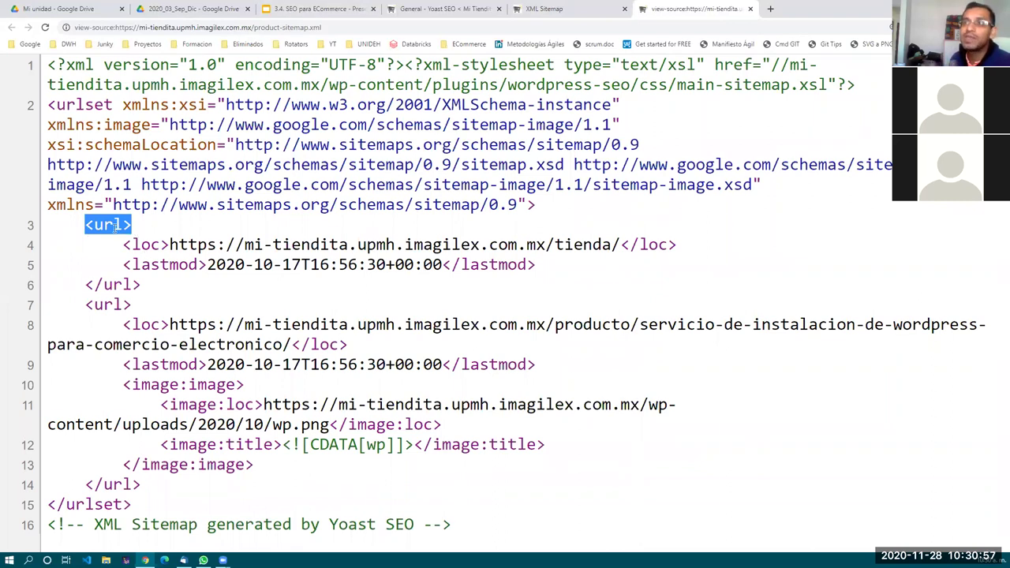
left_click(95, 310)
left_click_drag(85, 305, 134, 308)
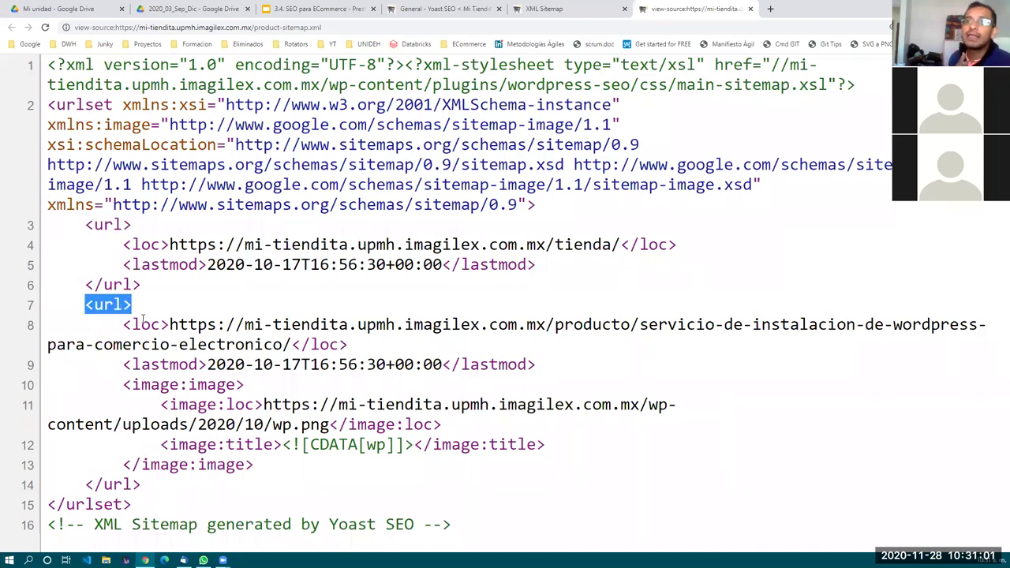
left_click_drag(84, 485, 140, 487)
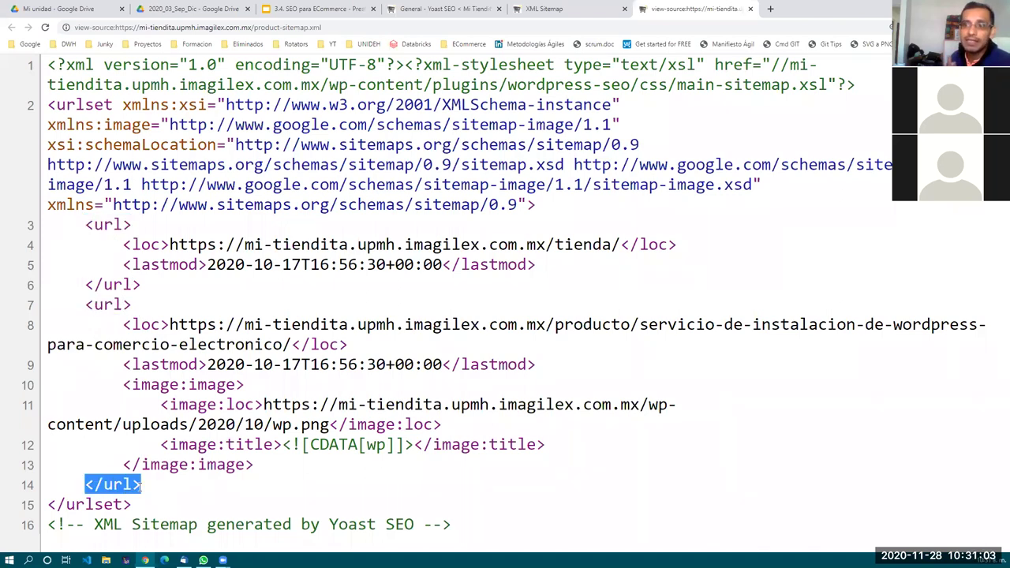